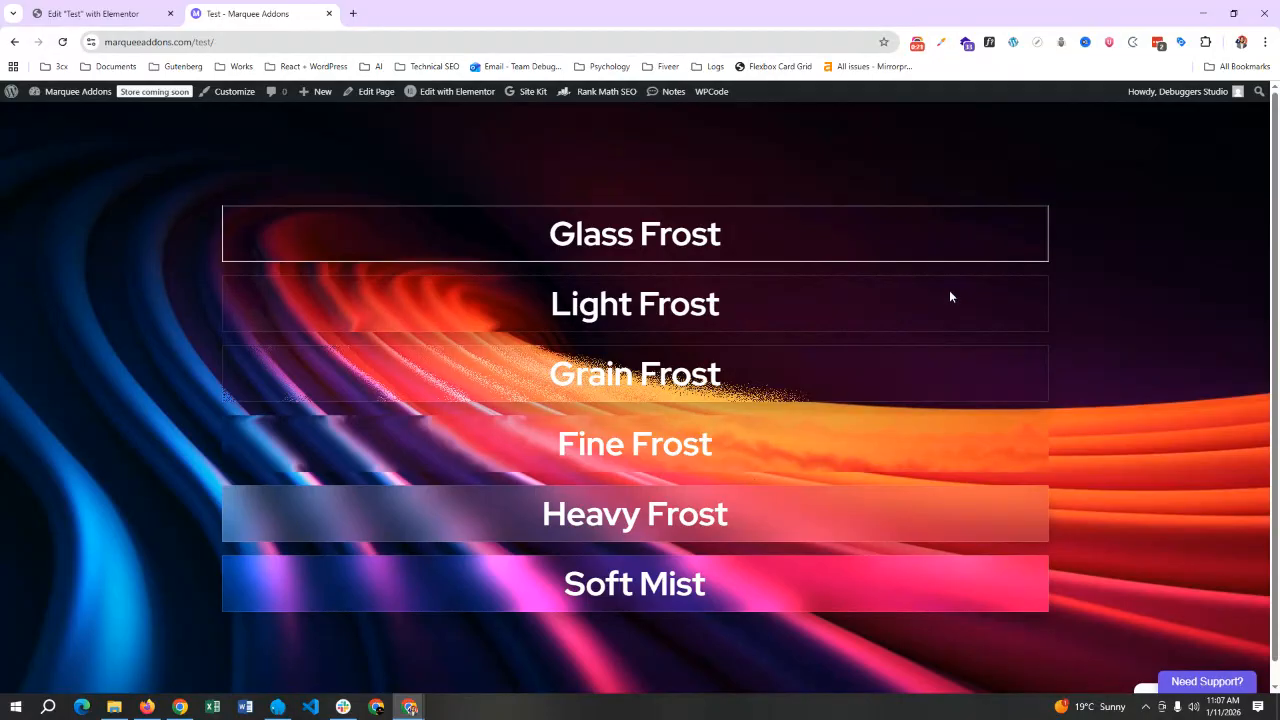
- Examine the six frost effect samples on the live test page, from Glass Frost to Soft Mist
scroll(976, 294, down, 1)
scroll(977, 295, up, 1)
scroll(974, 299, down, 1)
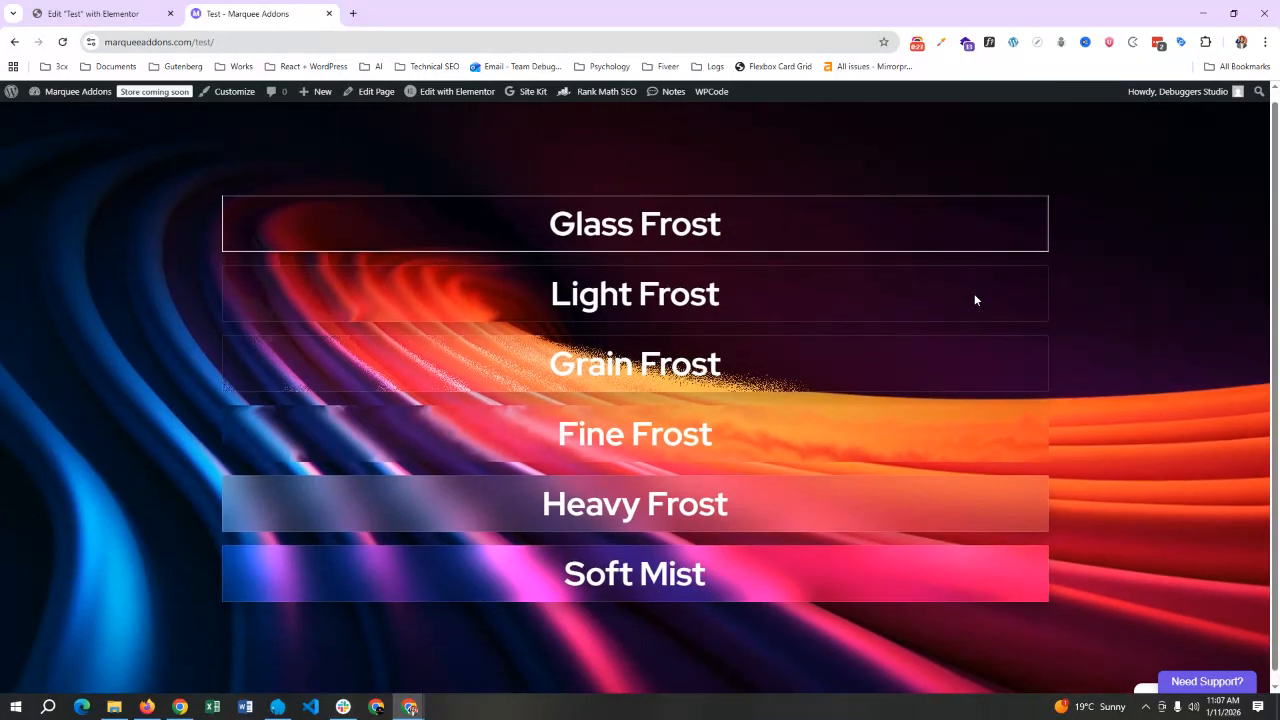
scroll(900, 285, up, 1)
scroll(749, 240, down, 1)
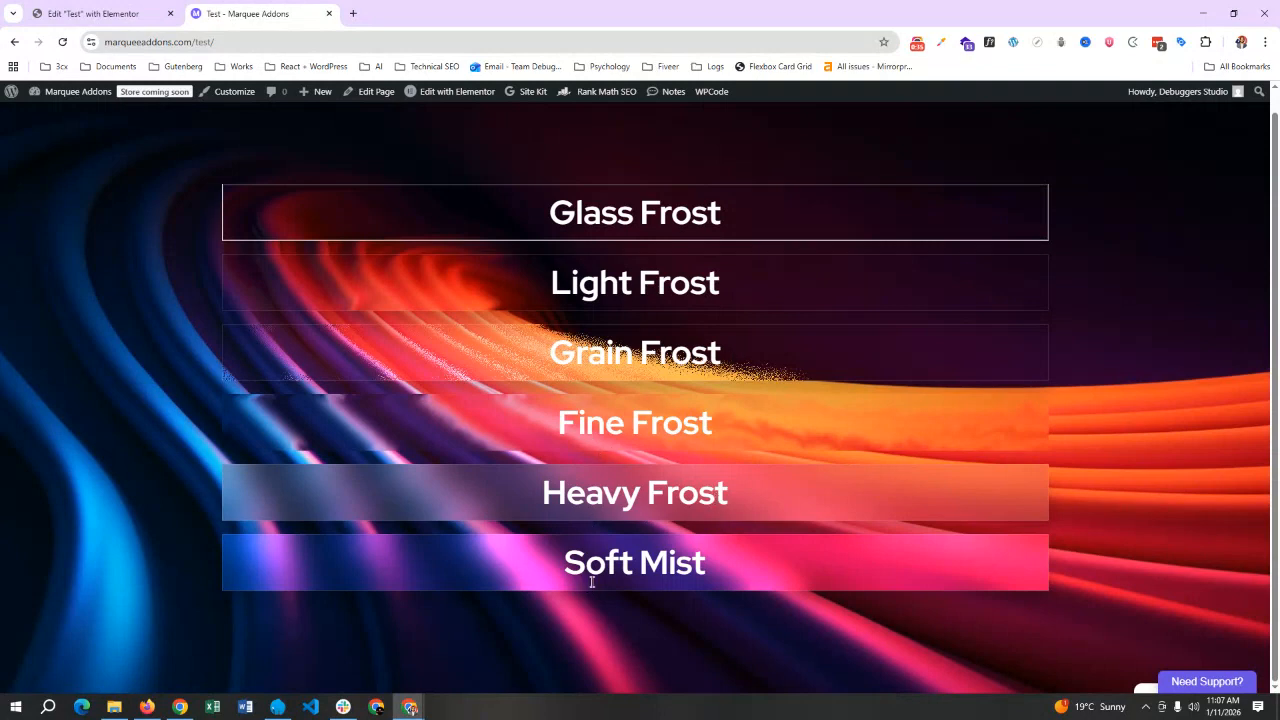
scroll(771, 480, up, 1)
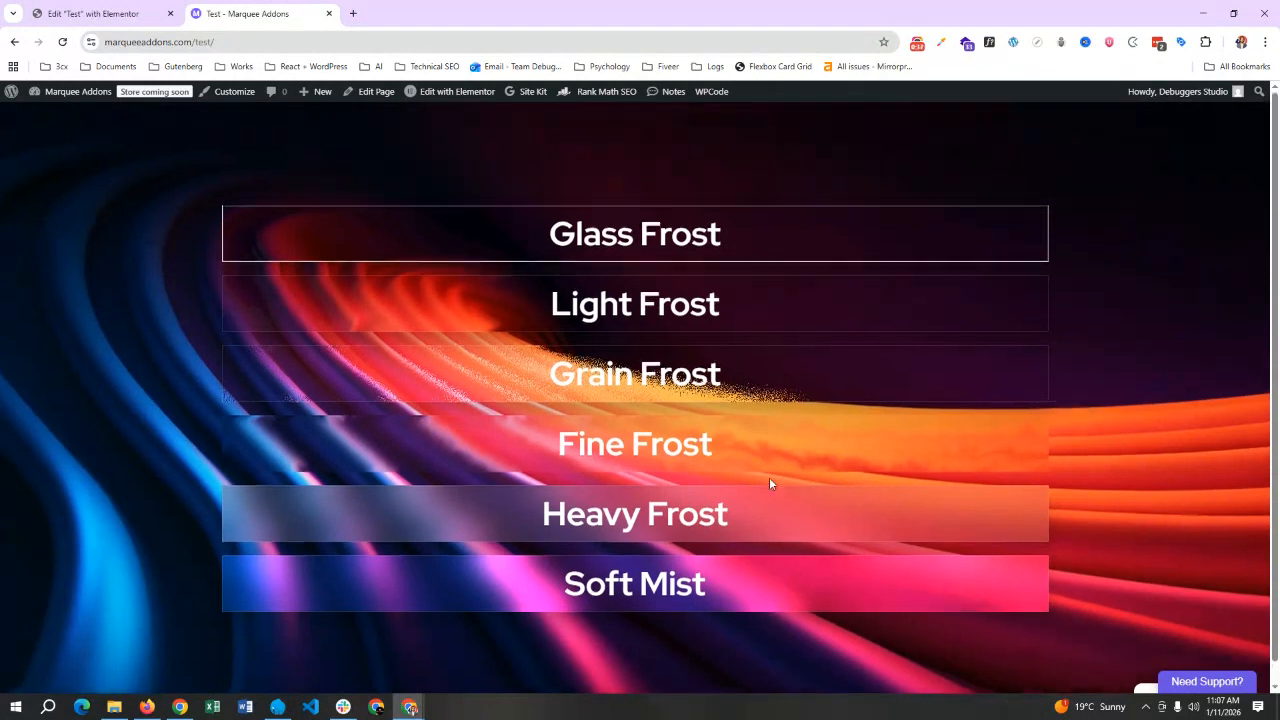
scroll(550, 300, down, 1)
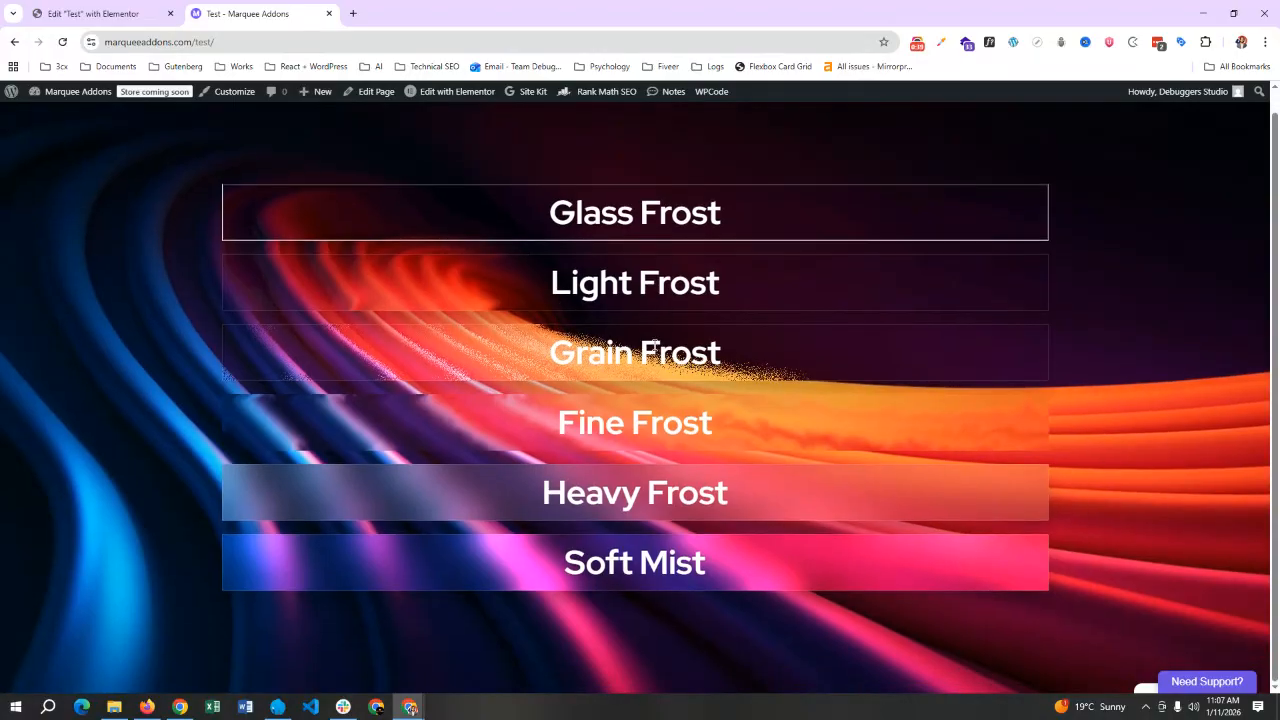
scroll(651, 344, up, 1)
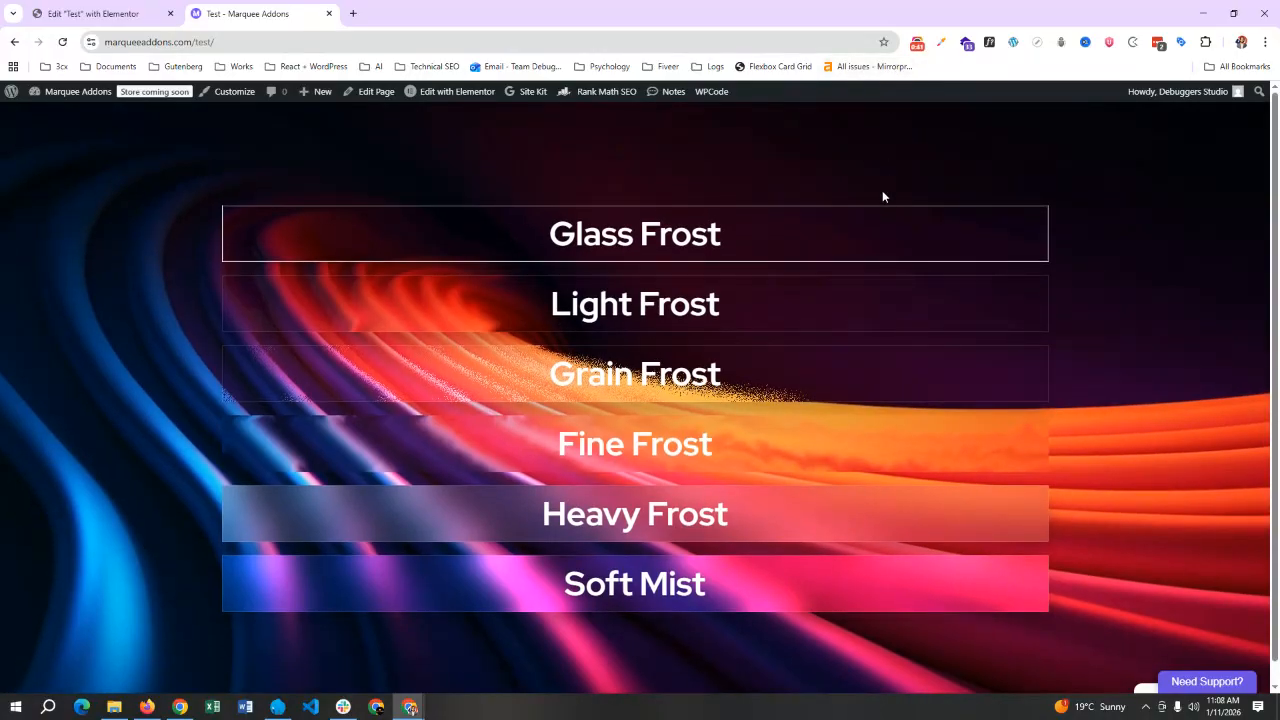
scroll(623, 251, down, 1)
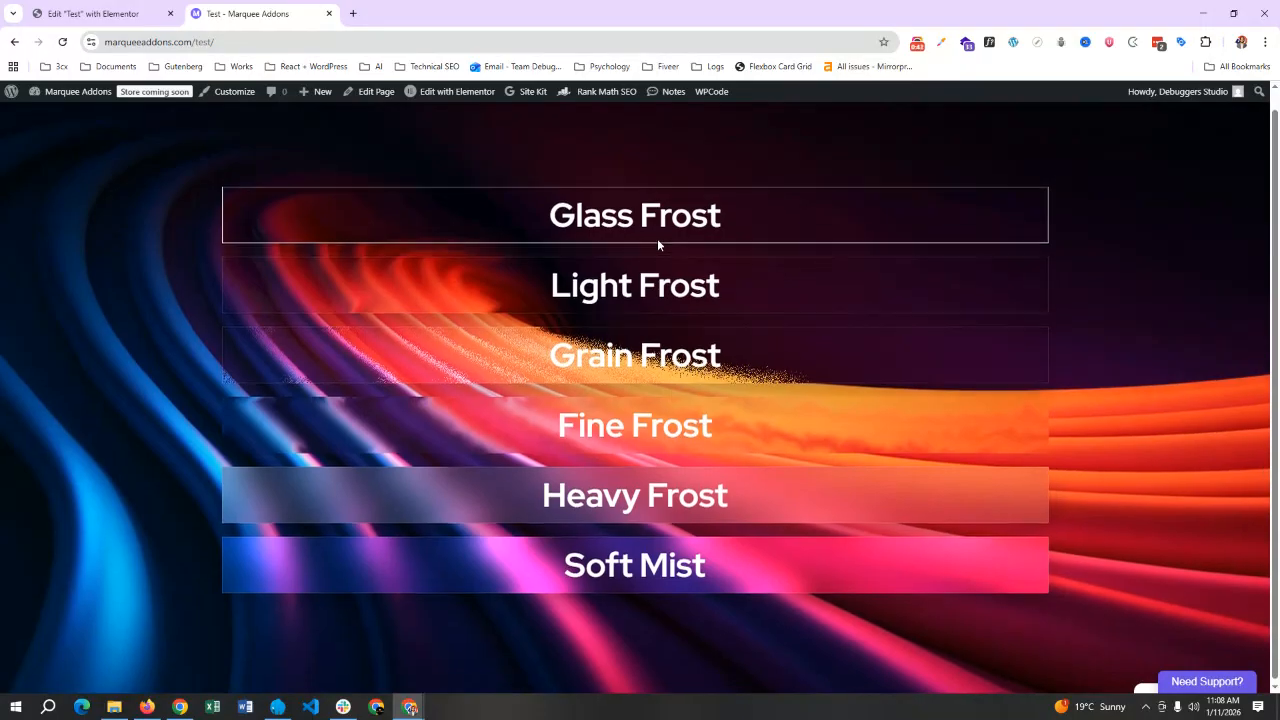
scroll(657, 238, up, 1)
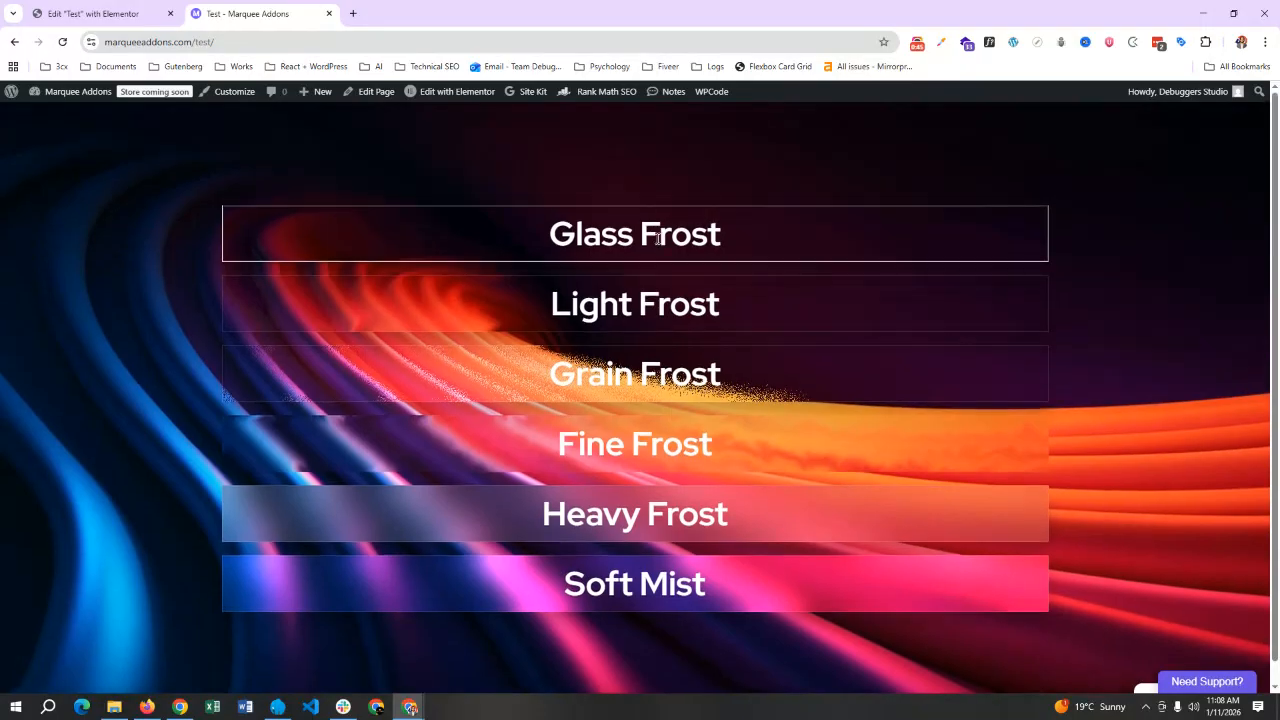
- Switch to the Elementor editor for the Test page and add a Flexbox container with a single downward column structure
click(917, 43)
click(786, 168)
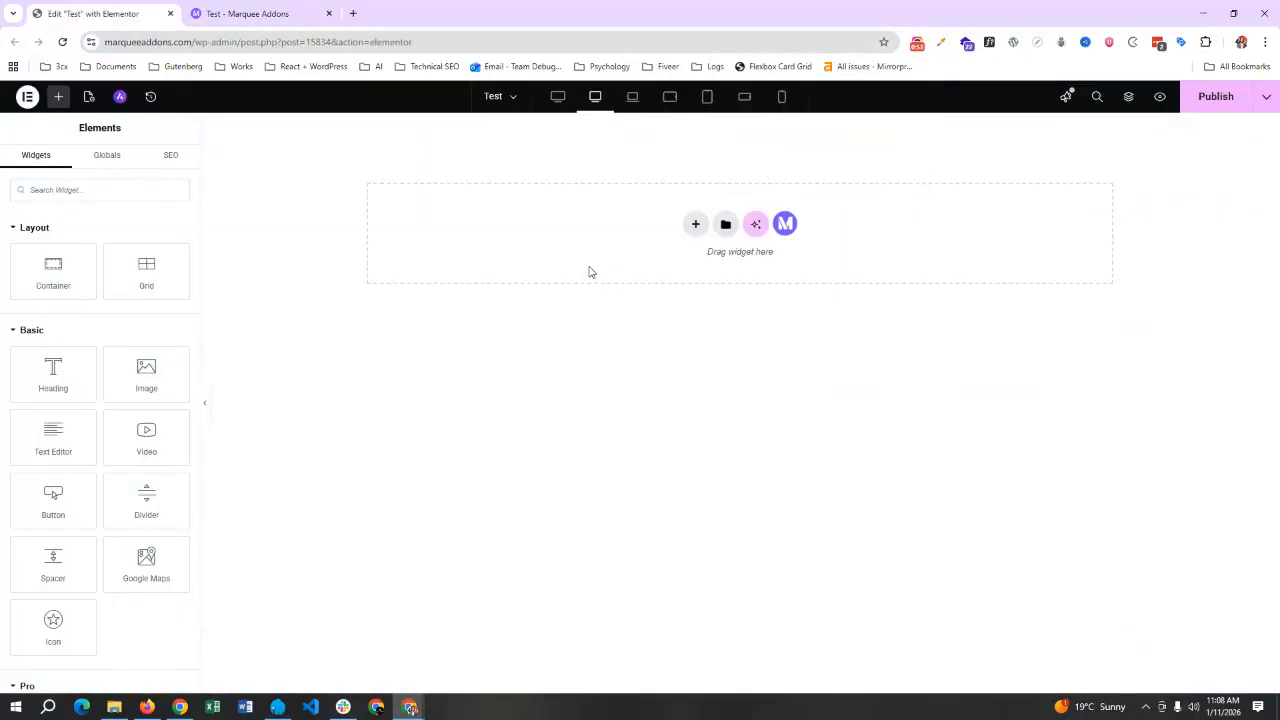
click(695, 224)
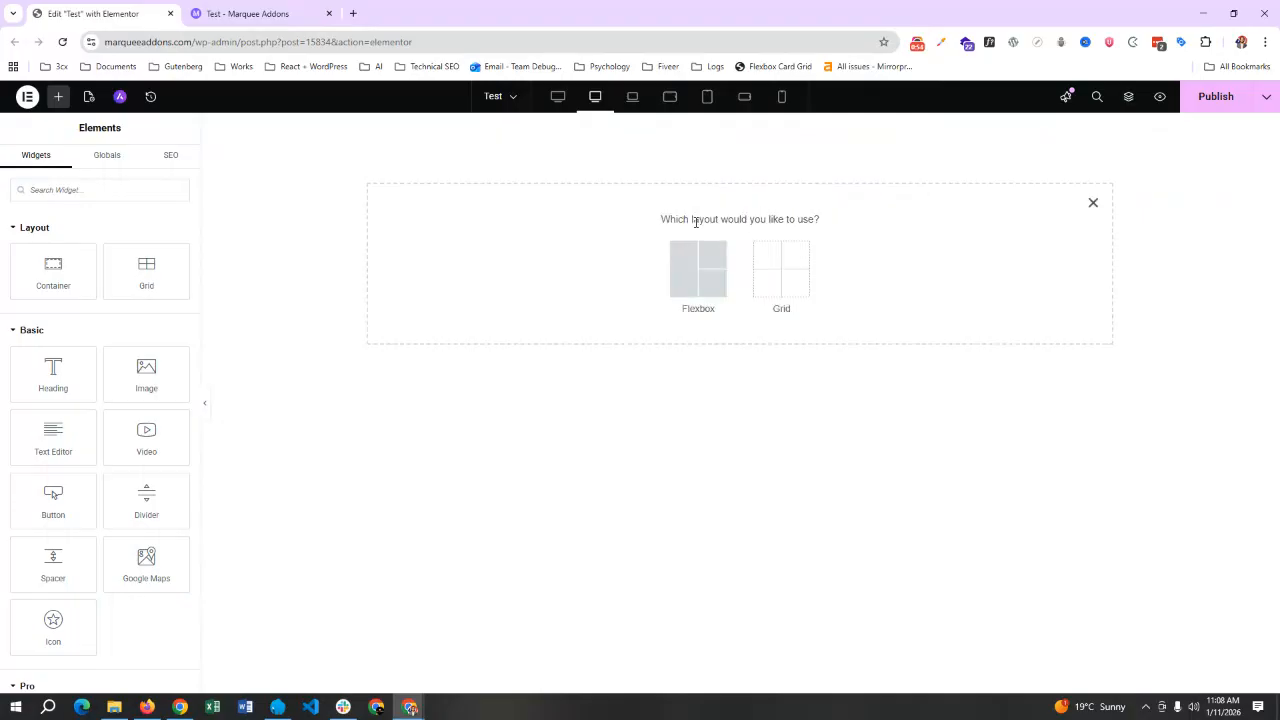
click(693, 283)
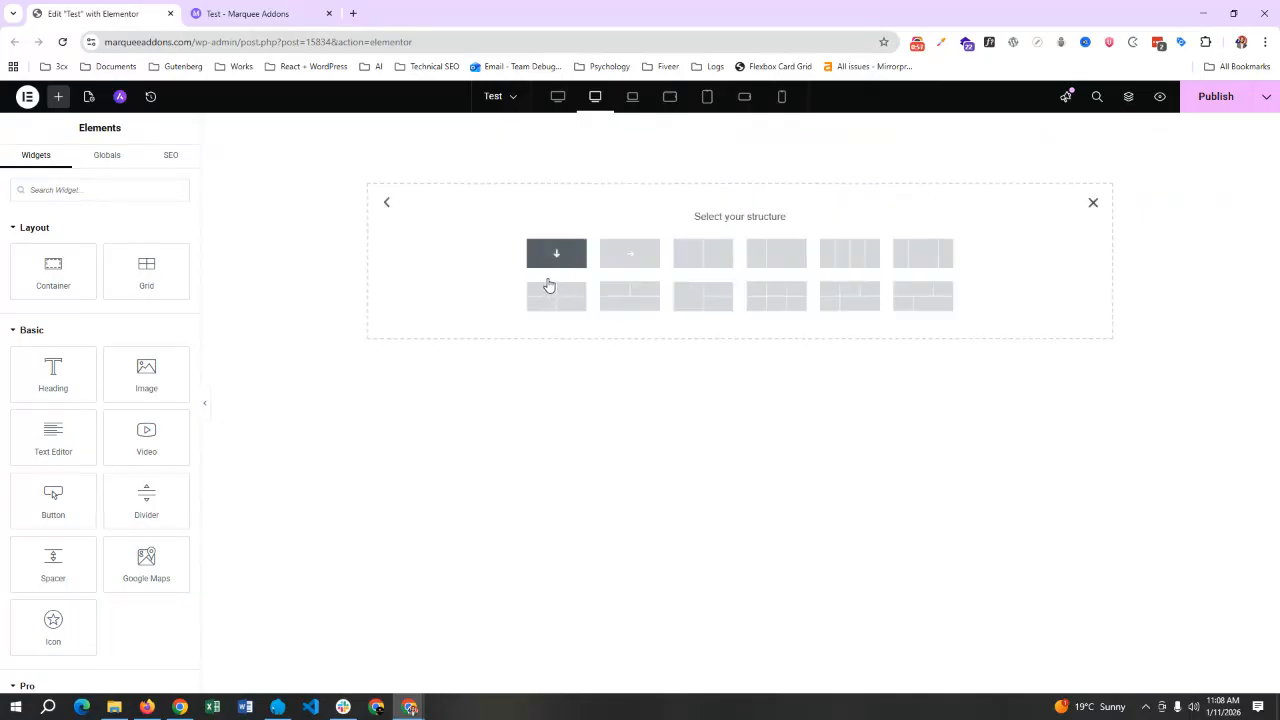
click(551, 266)
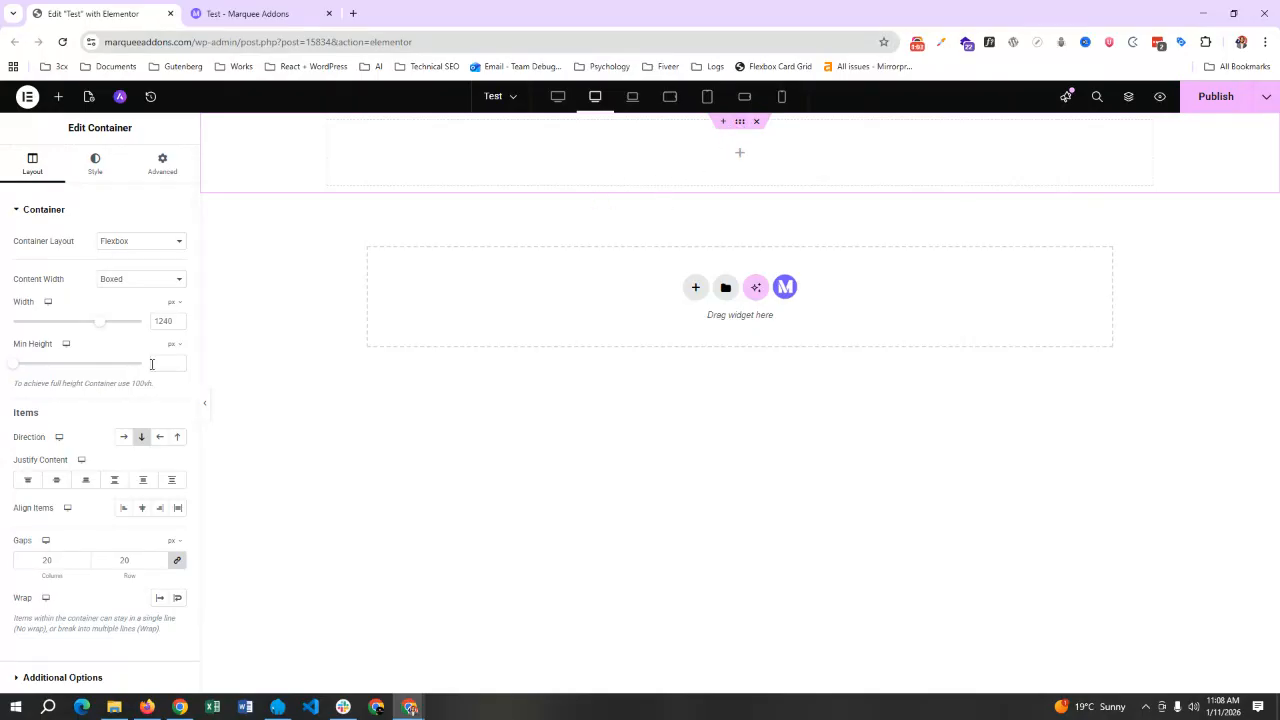
- Set the new container's minimum height to 100 vh
mouse_move(173, 345)
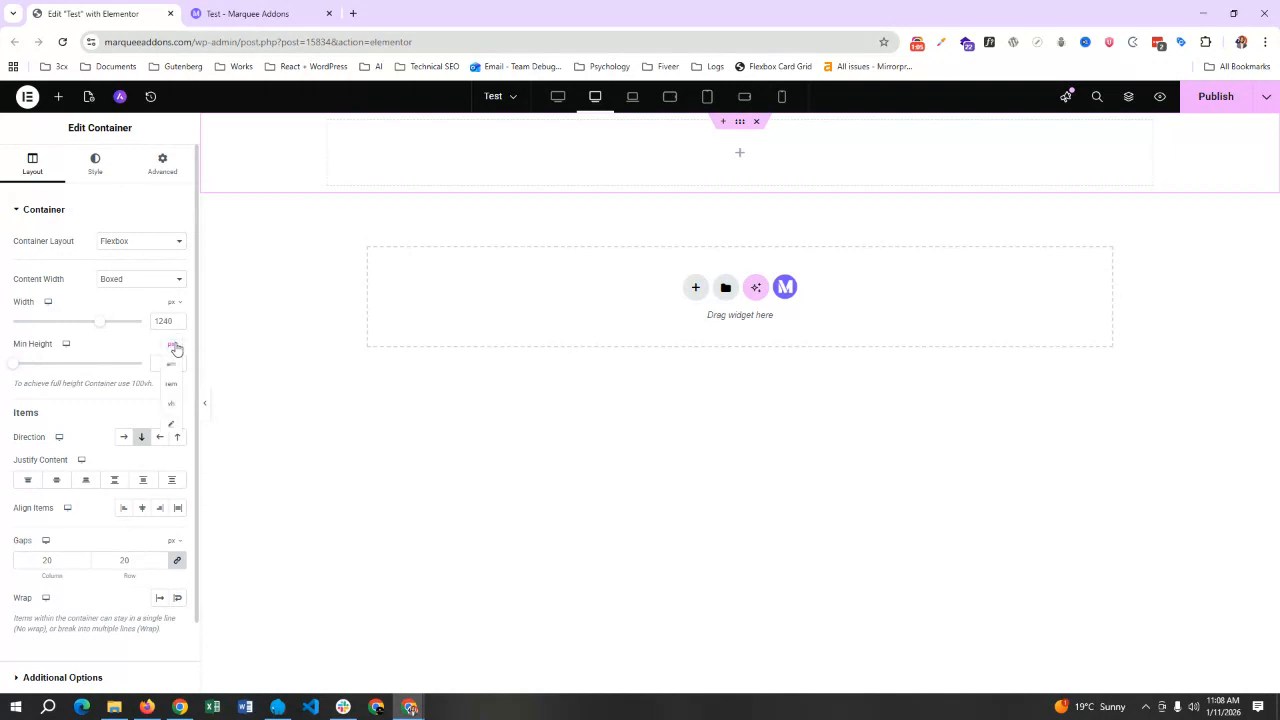
click(170, 406)
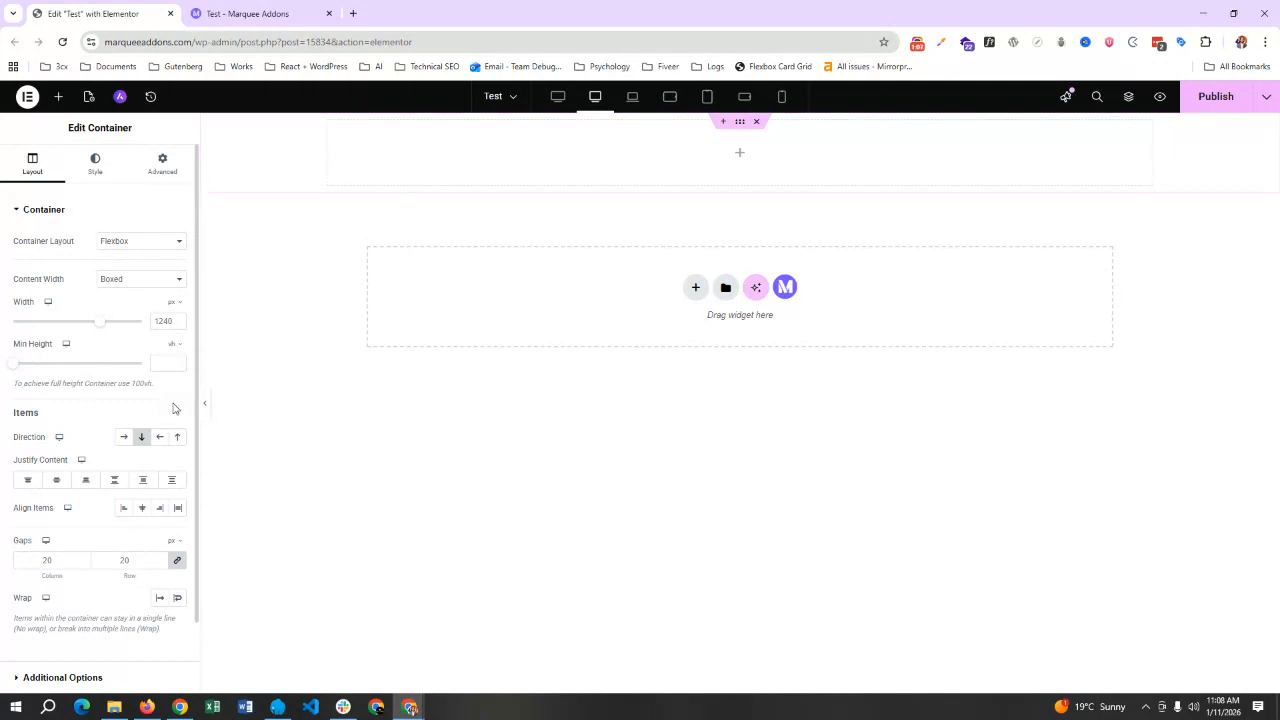
drag(17, 367, 143, 368)
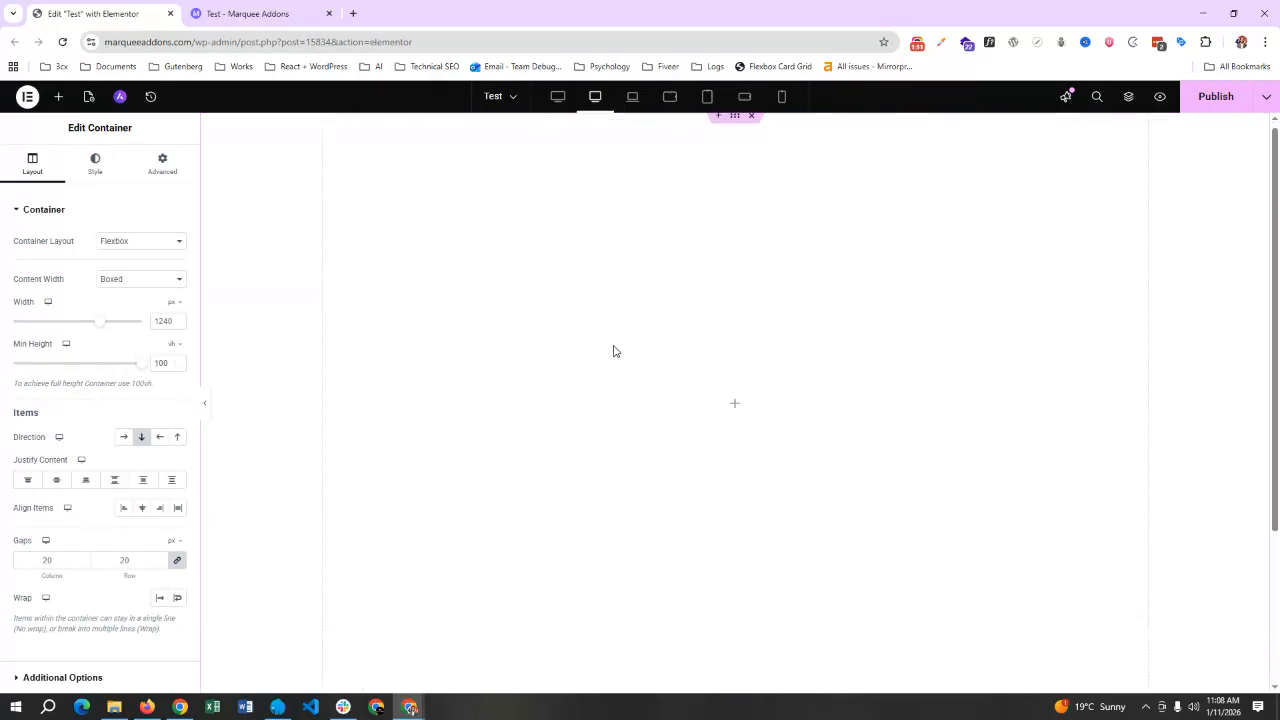
- Give the container a Classic background using the blue and orange swirl image from the media library
click(95, 165)
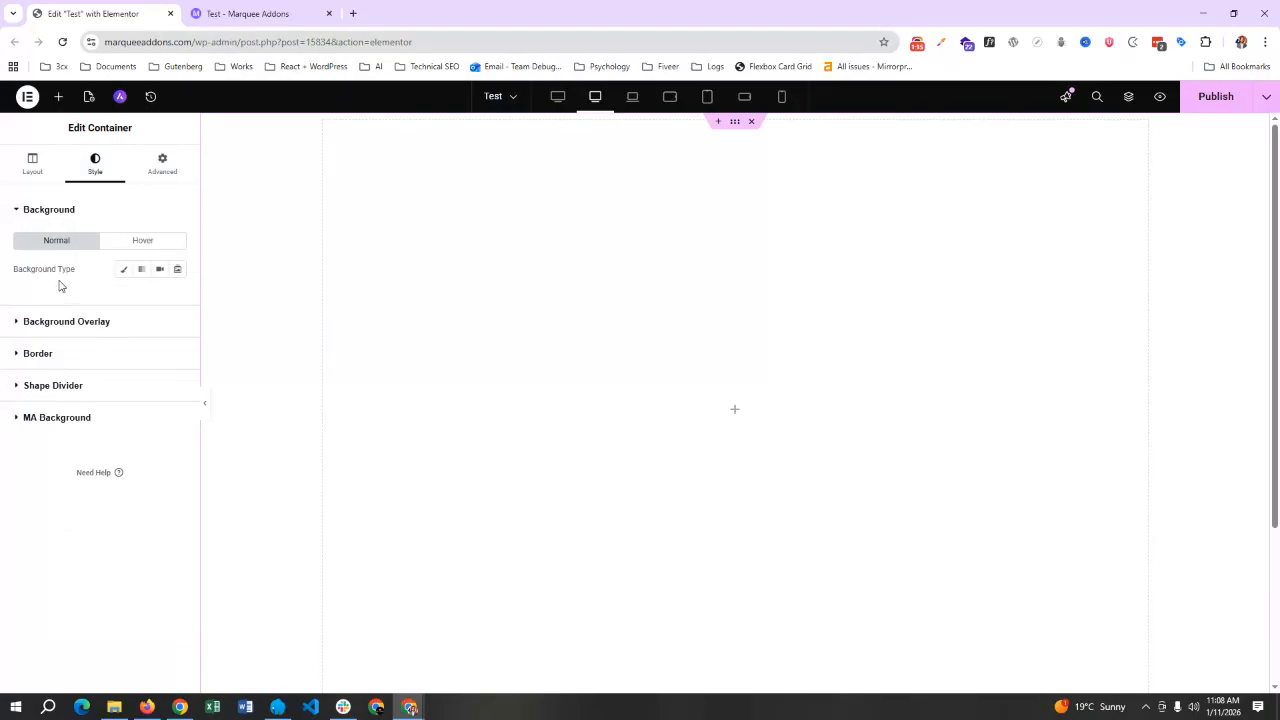
click(123, 274)
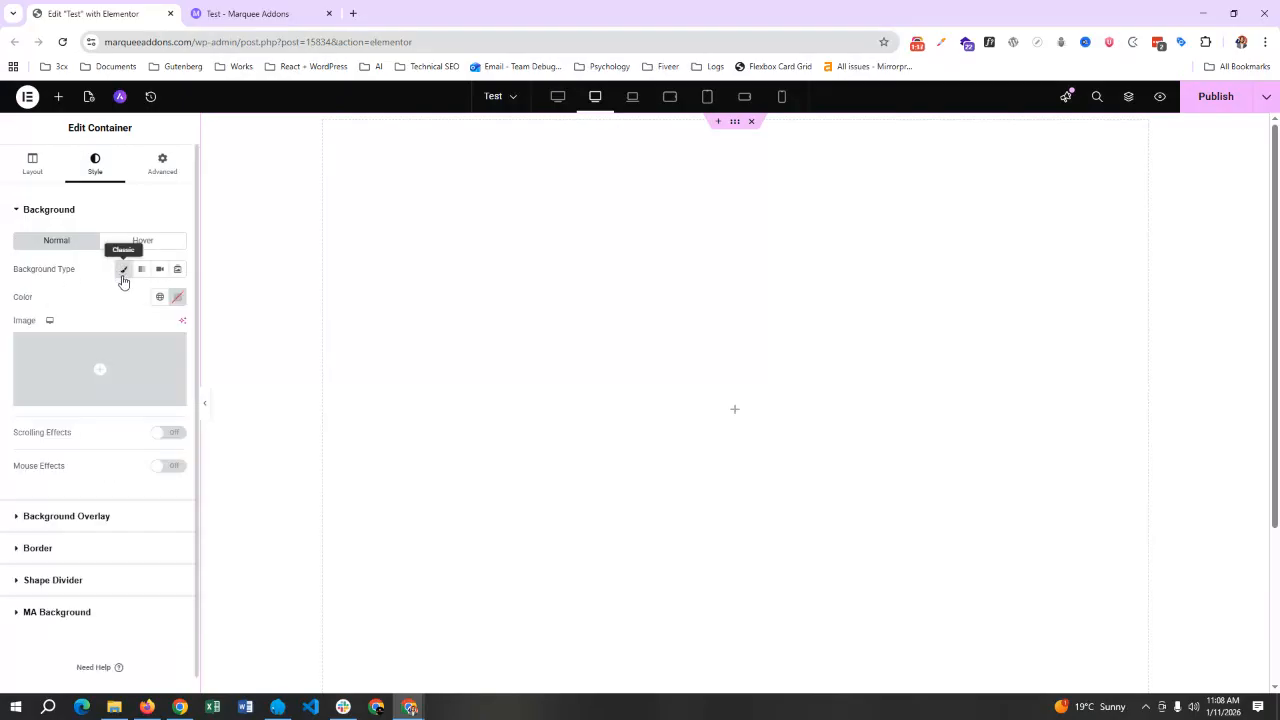
click(100, 352)
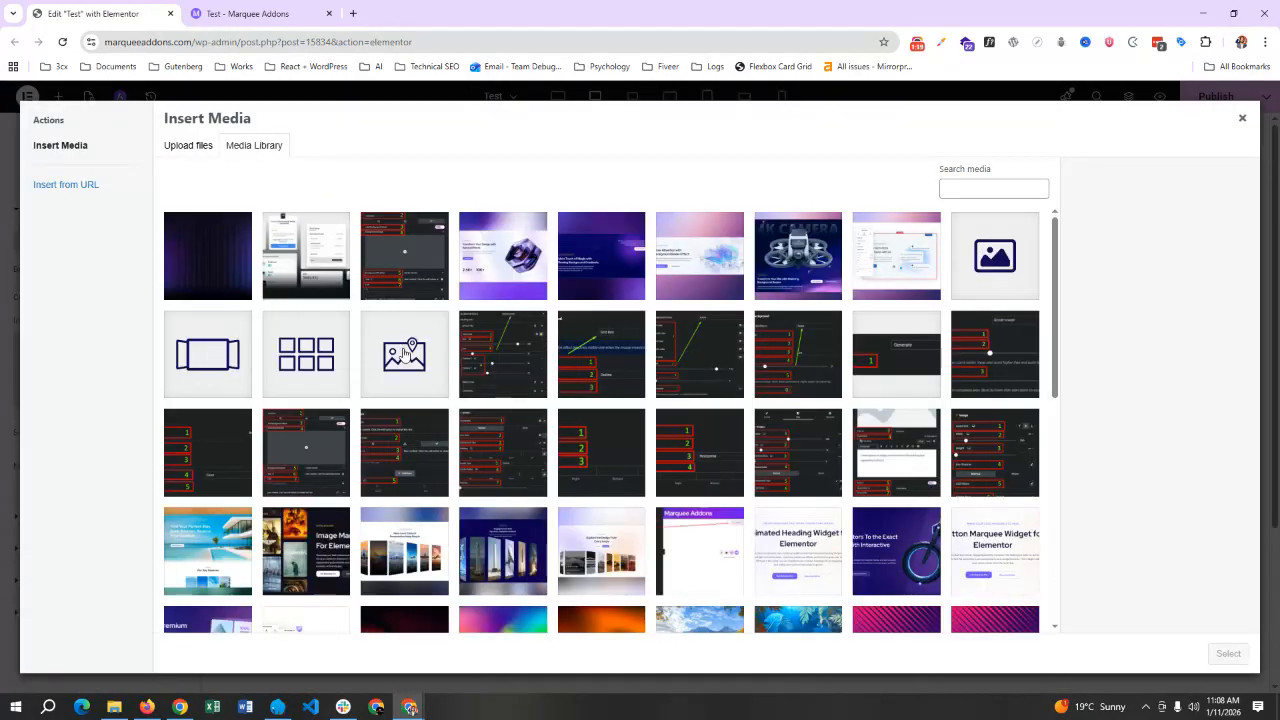
scroll(402, 420, down, 2)
click(390, 452)
click(1228, 655)
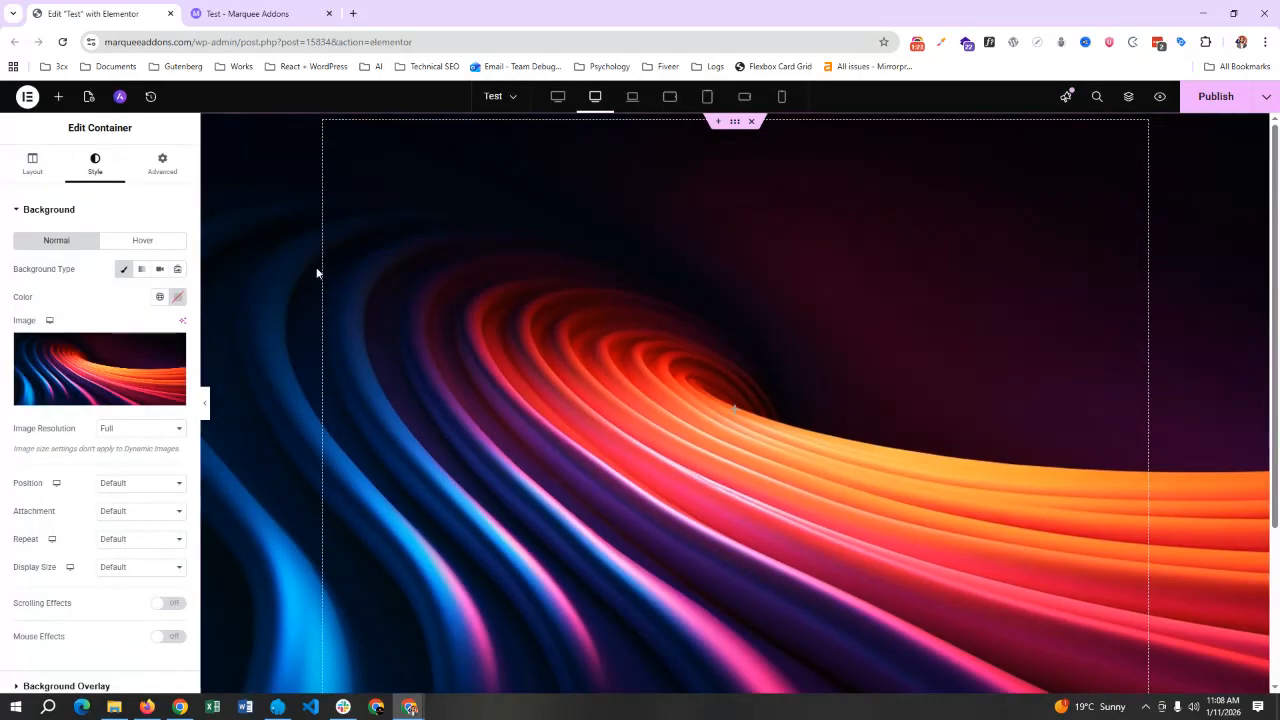
- Nest an inner container inside the full-height container and add a Heading widget to it
click(58, 96)
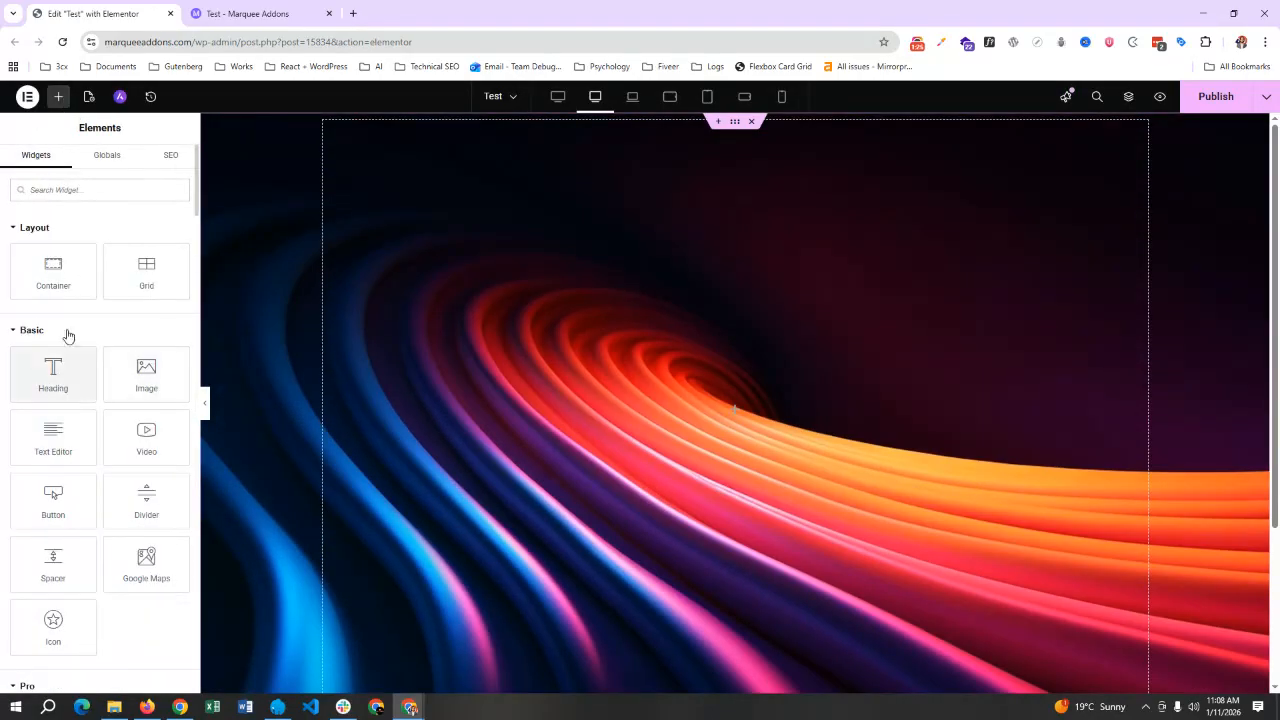
drag(53, 268, 621, 300)
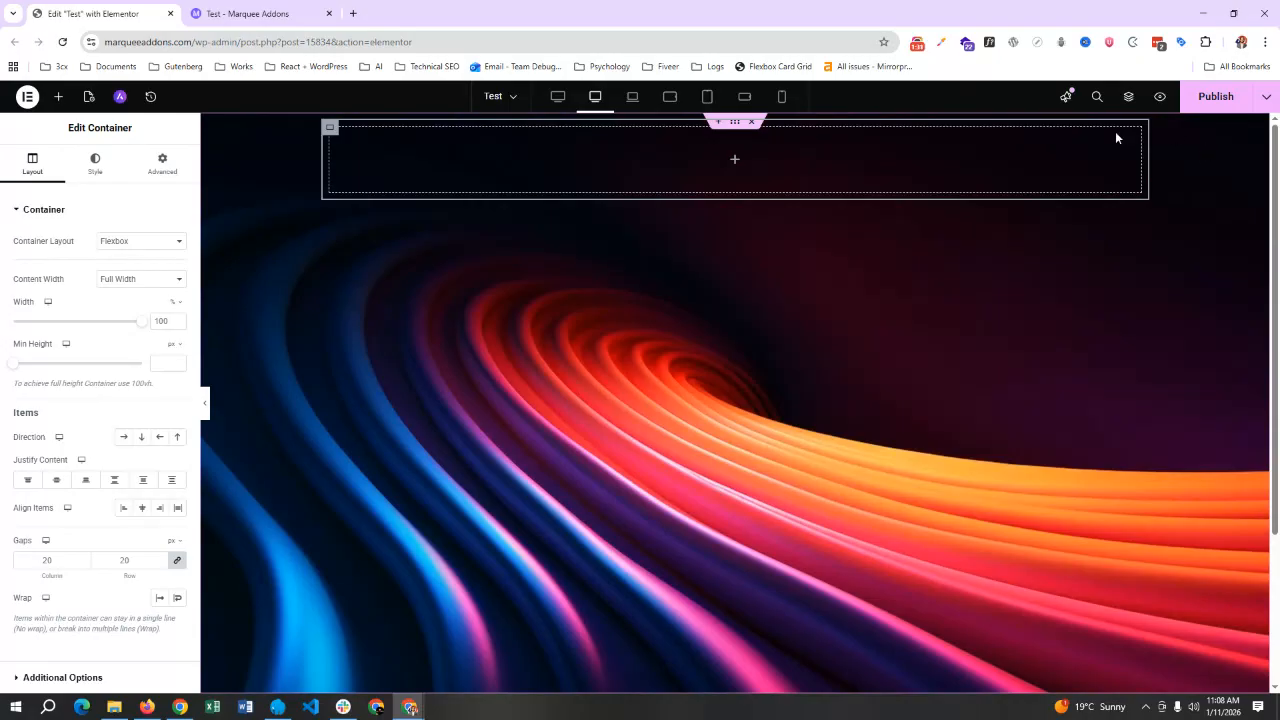
click(58, 96)
drag(53, 365, 482, 150)
- Copy the title "Glass Frost" from the live test page and use it to replace the heading's placeholder text
click(293, 6)
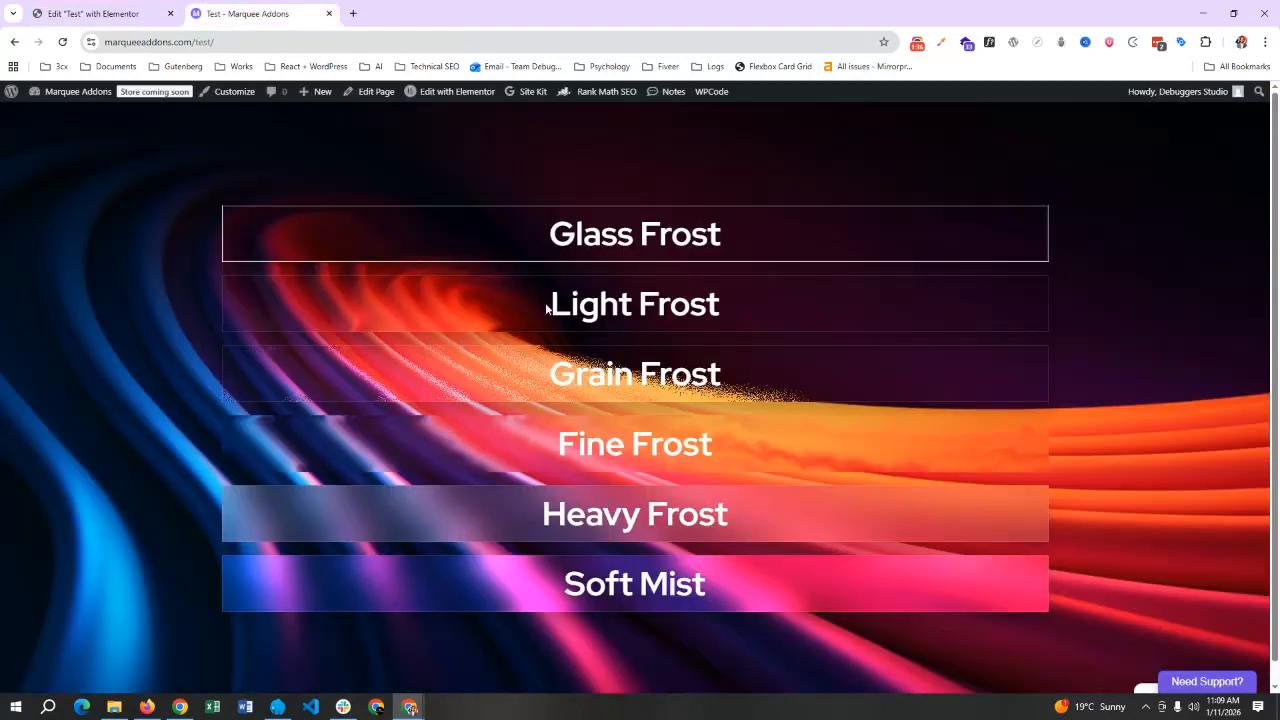
triple_click(576, 240)
key(ctrl+c)
click(150, 13)
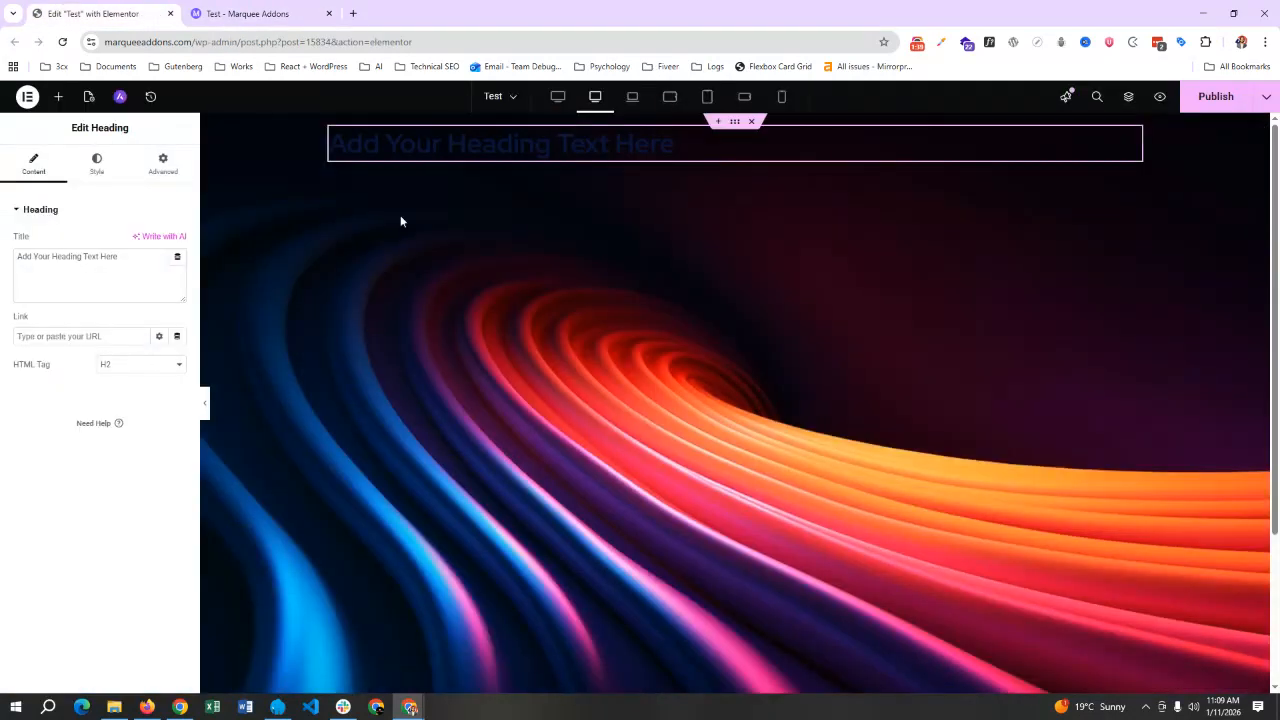
triple_click(71, 259)
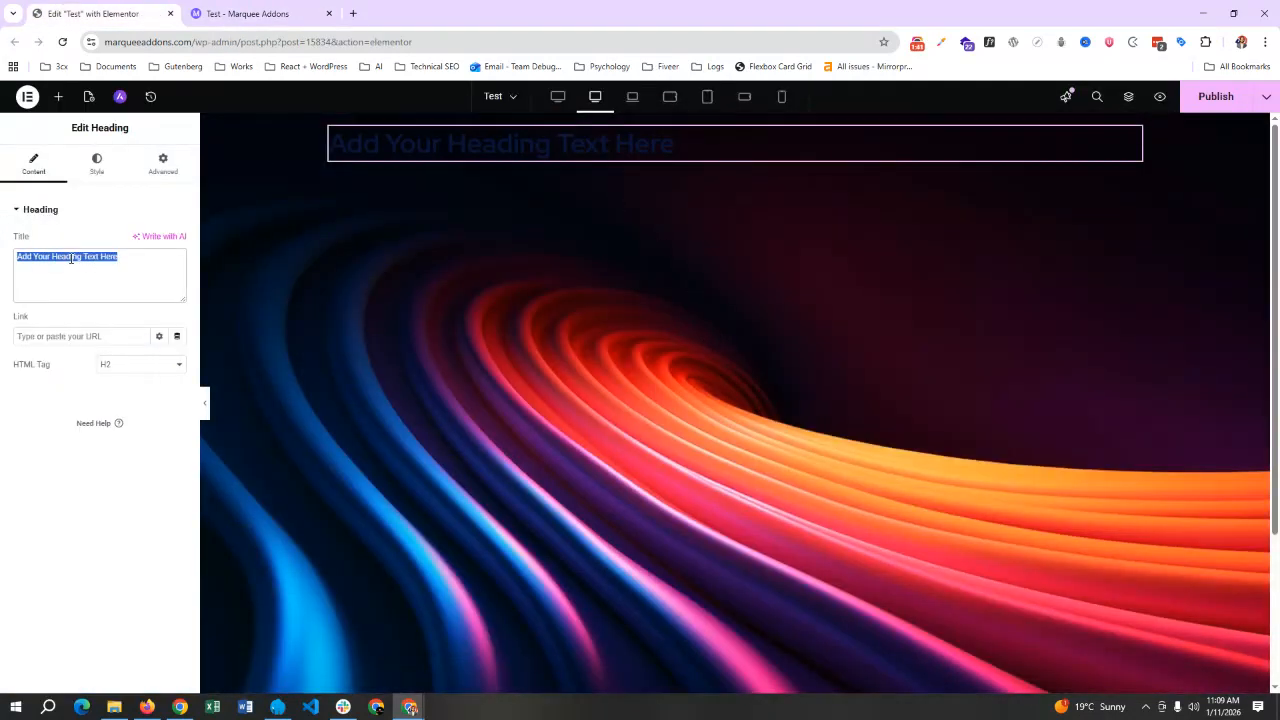
key(ctrl+v)
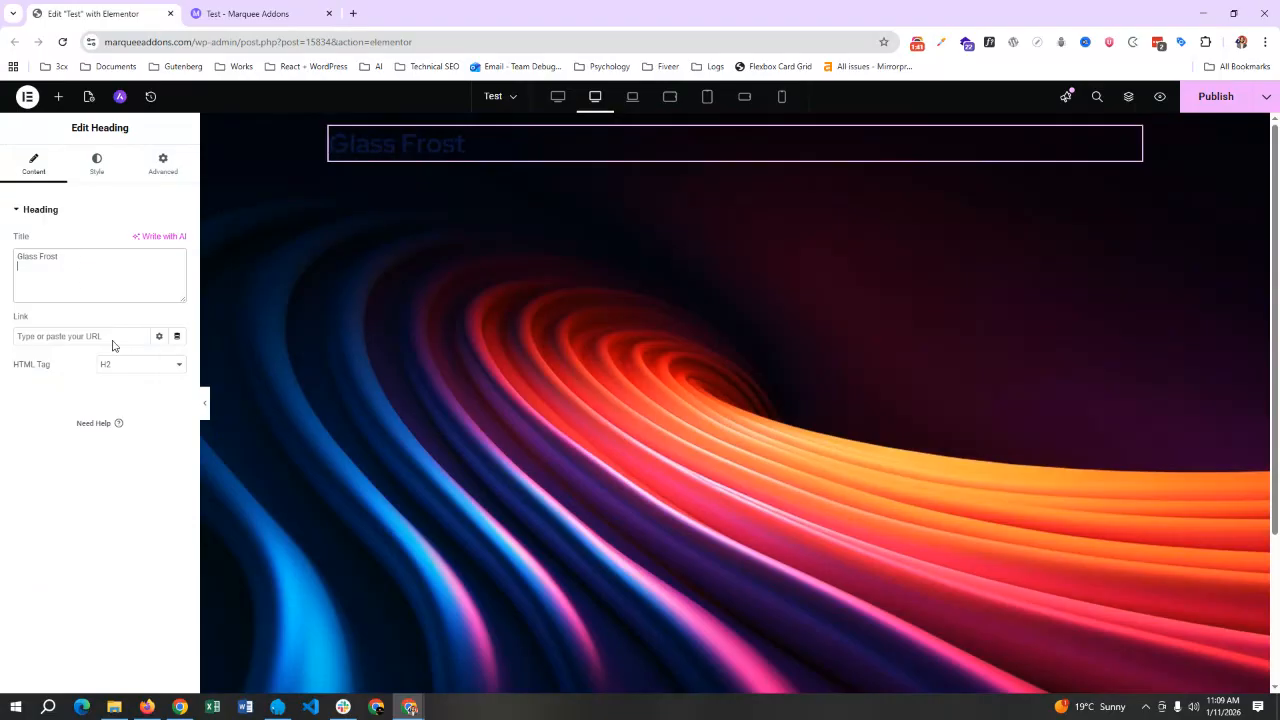
- Change the Glass Frost heading's text color to white and set its alignment to center
click(94, 170)
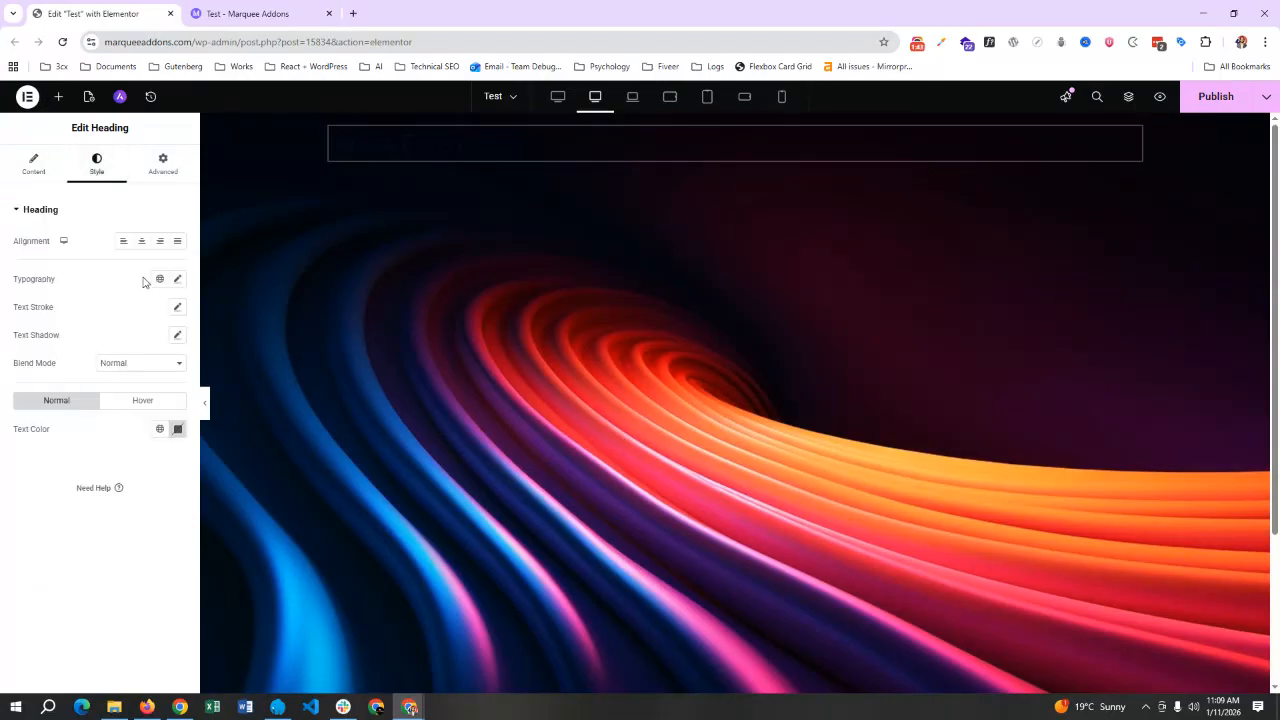
click(179, 432)
drag(149, 500, 48, 471)
click(12, 596)
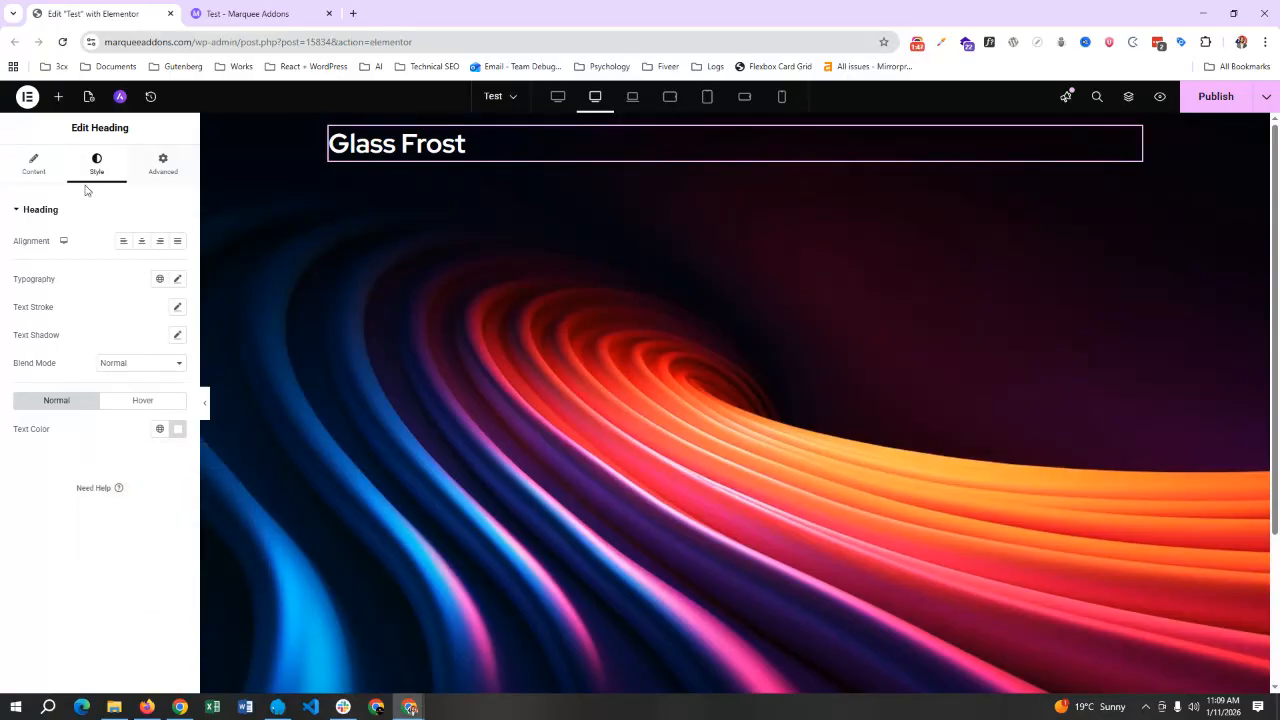
click(140, 242)
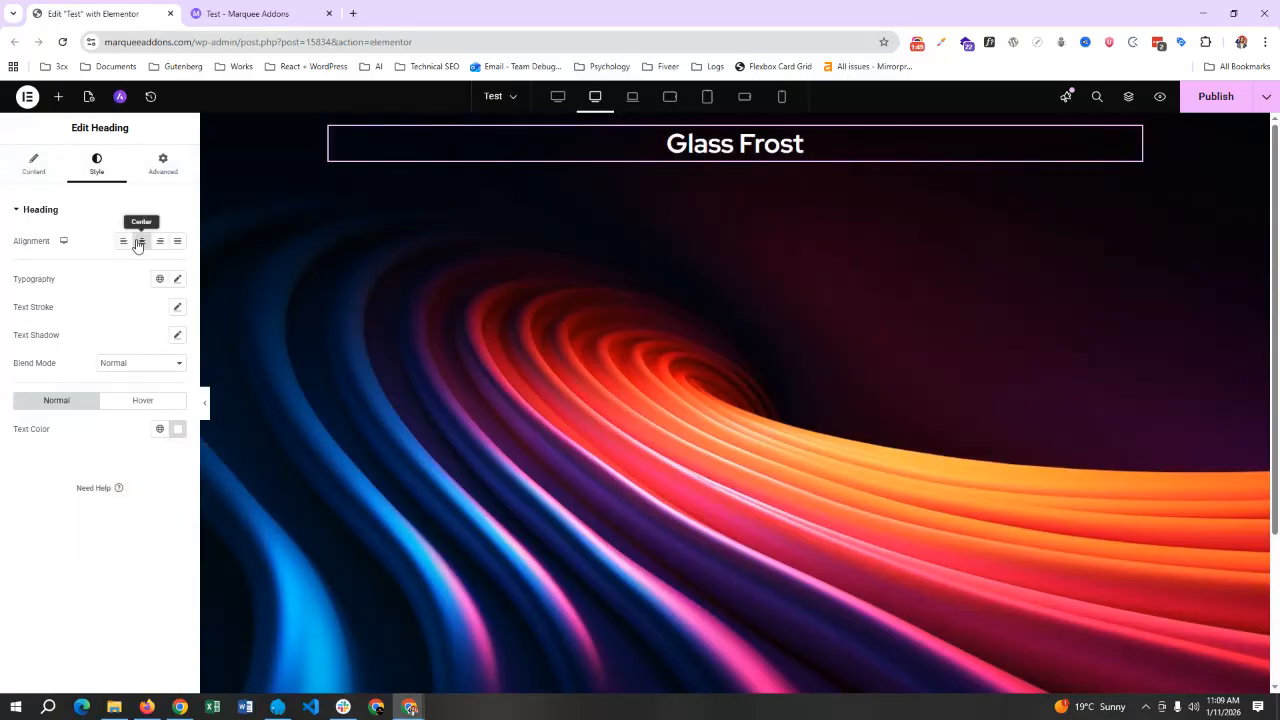
- Check the live test page for reference, and set the outer container's Justify Content to center
click(247, 13)
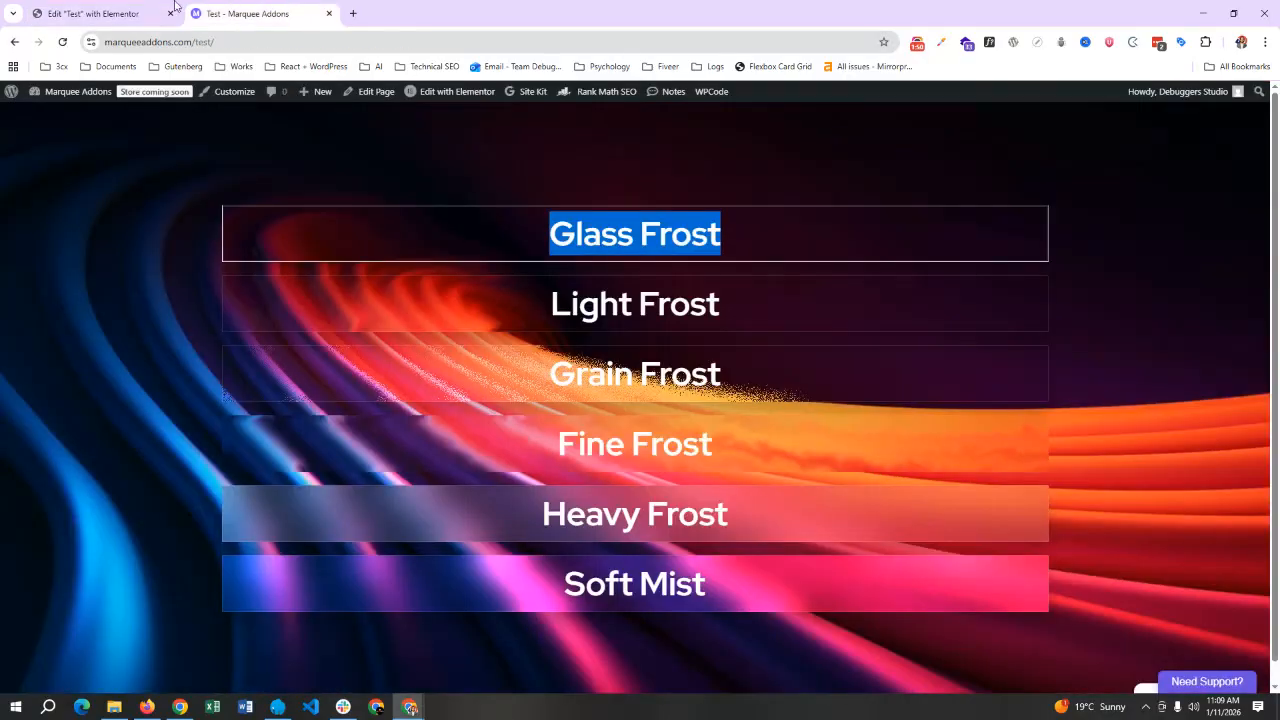
click(86, 6)
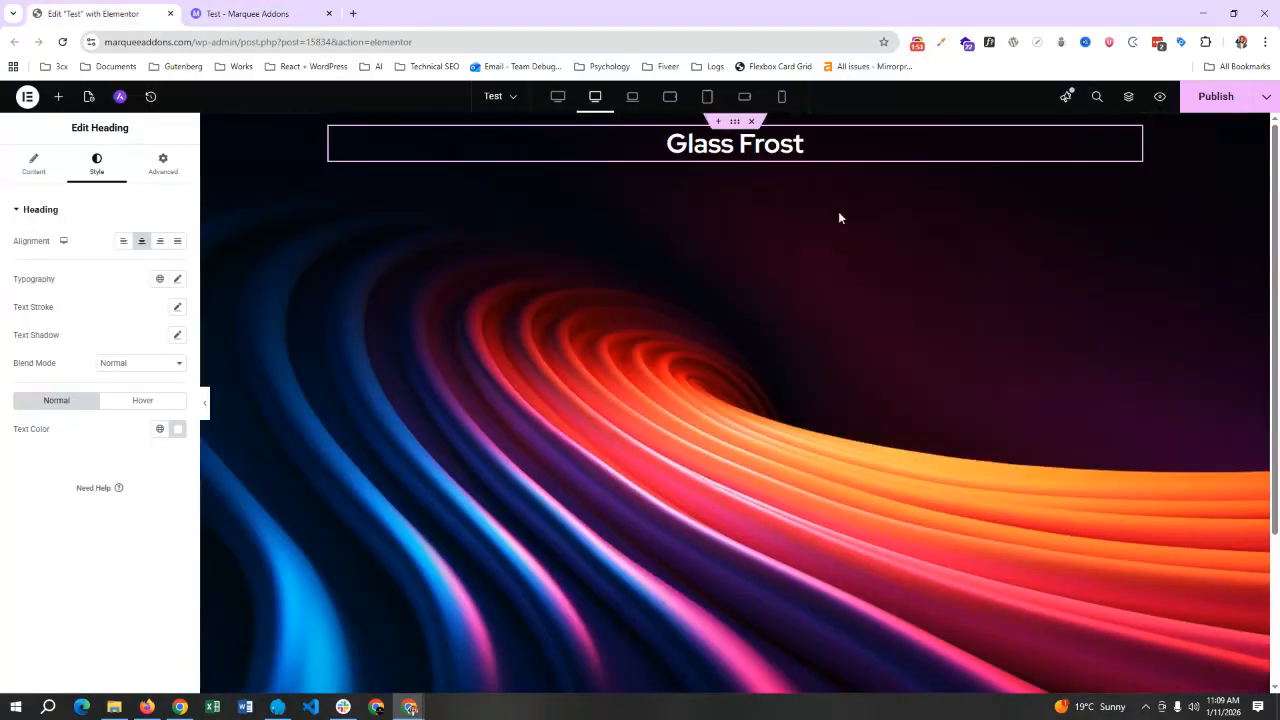
click(734, 123)
click(33, 163)
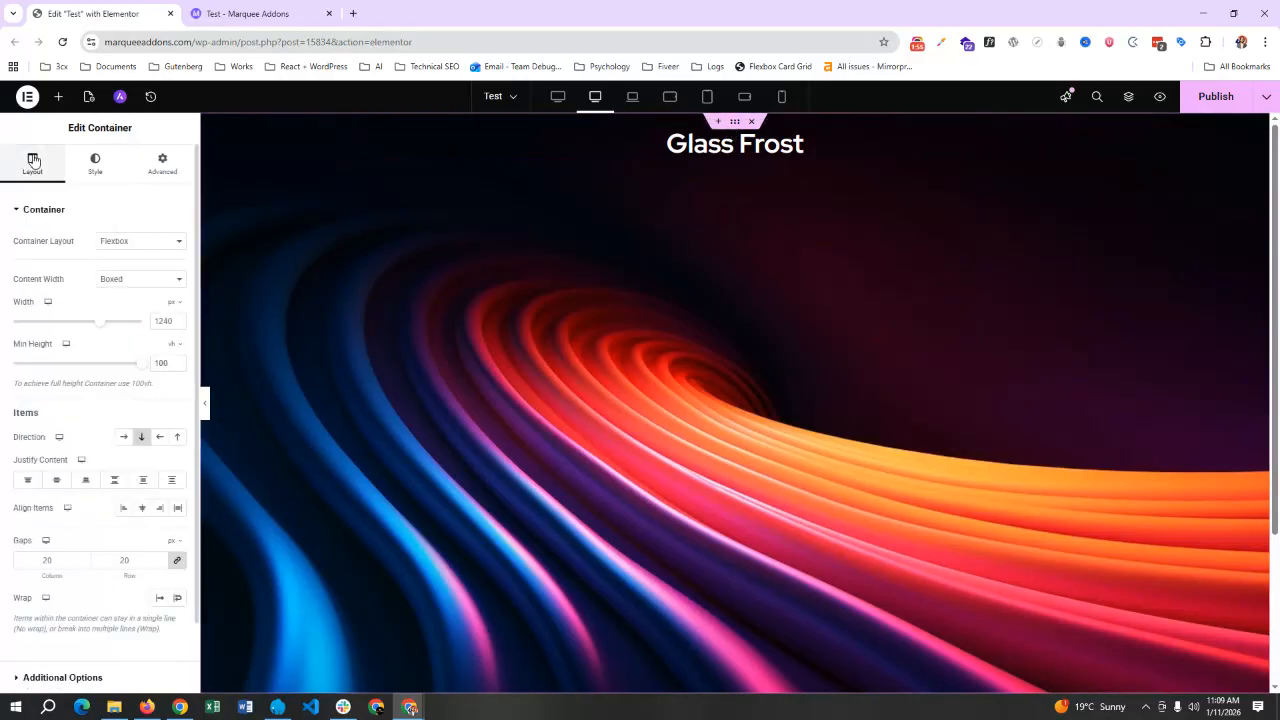
click(56, 481)
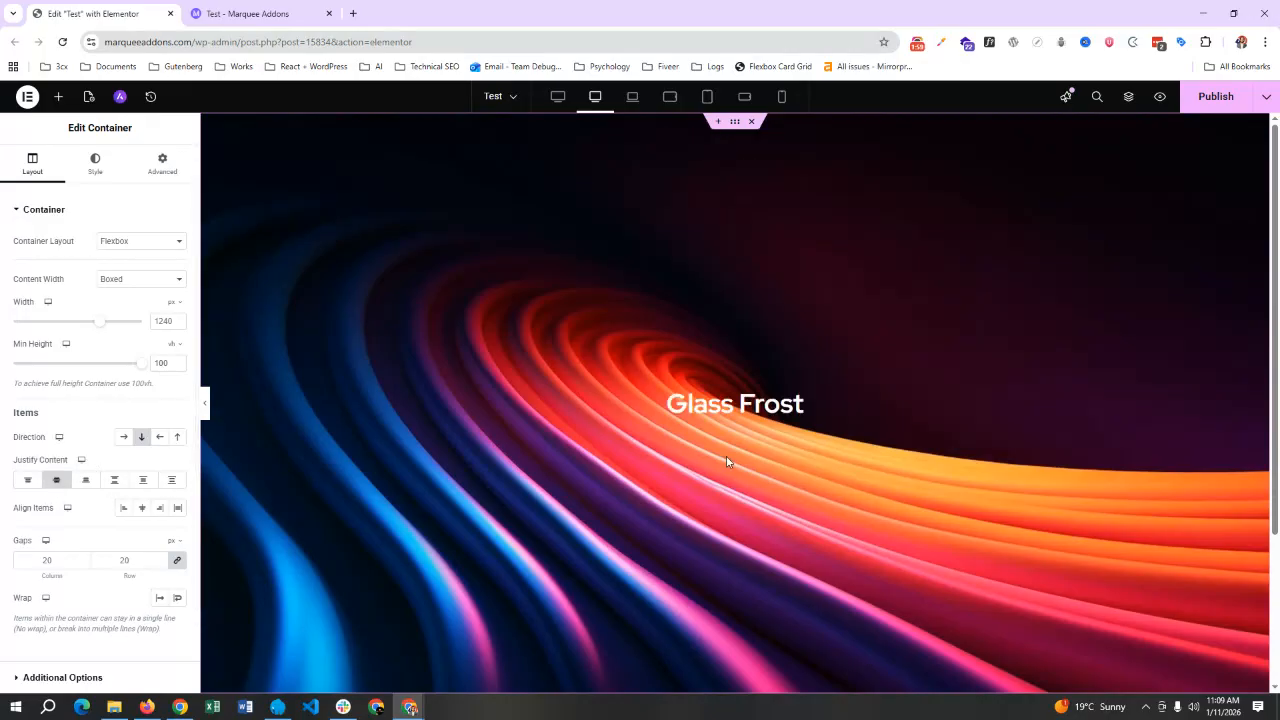
- Set the Glass Frost heading's typography size to 50 px
click(93, 165)
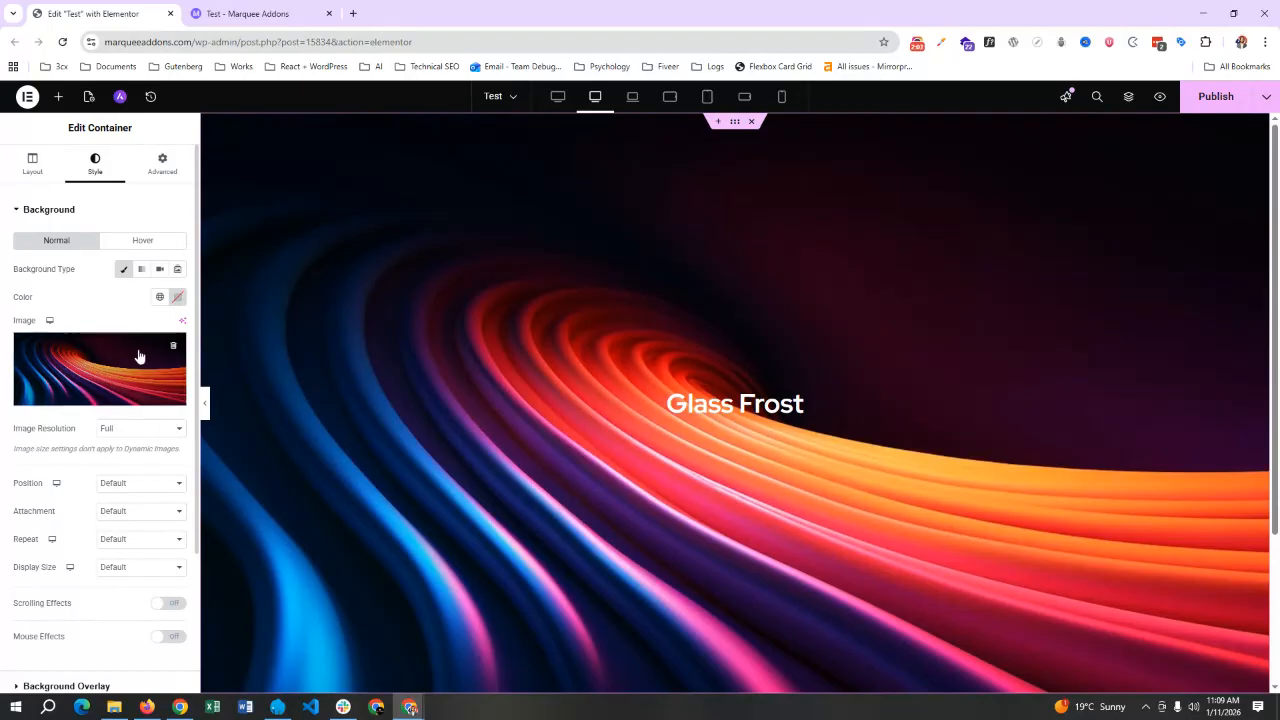
click(1136, 402)
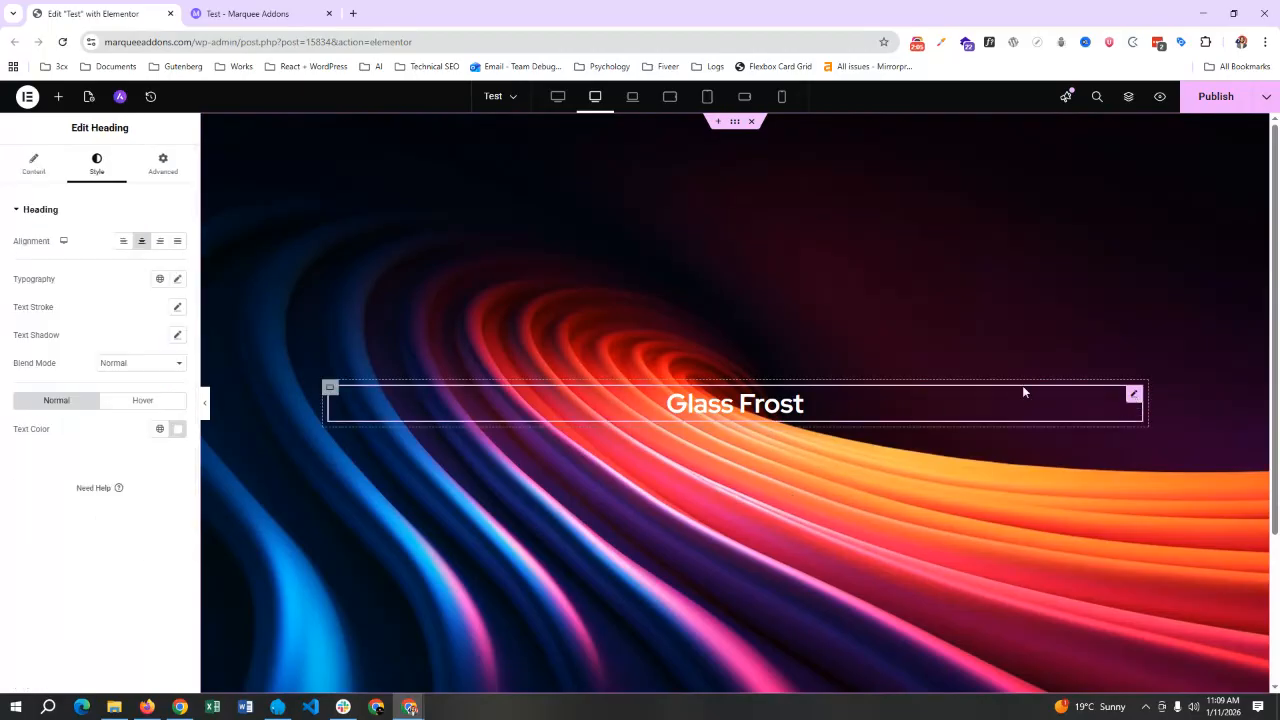
click(176, 279)
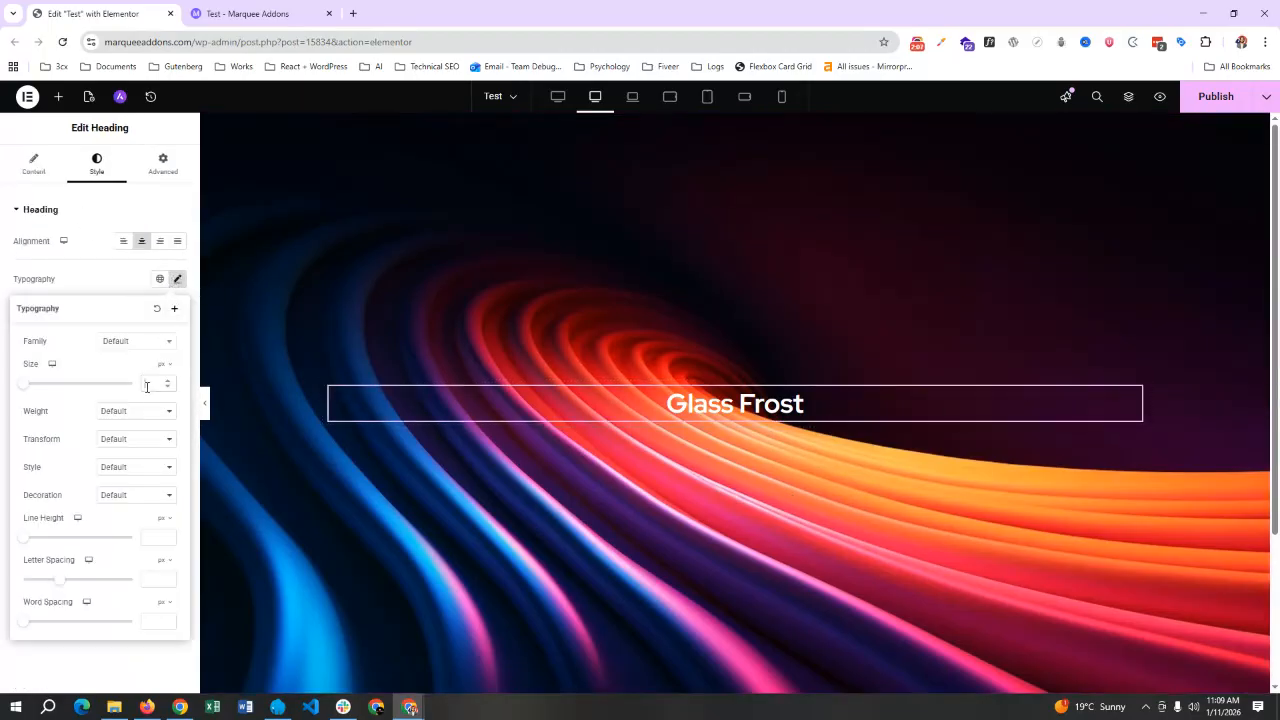
text(50)
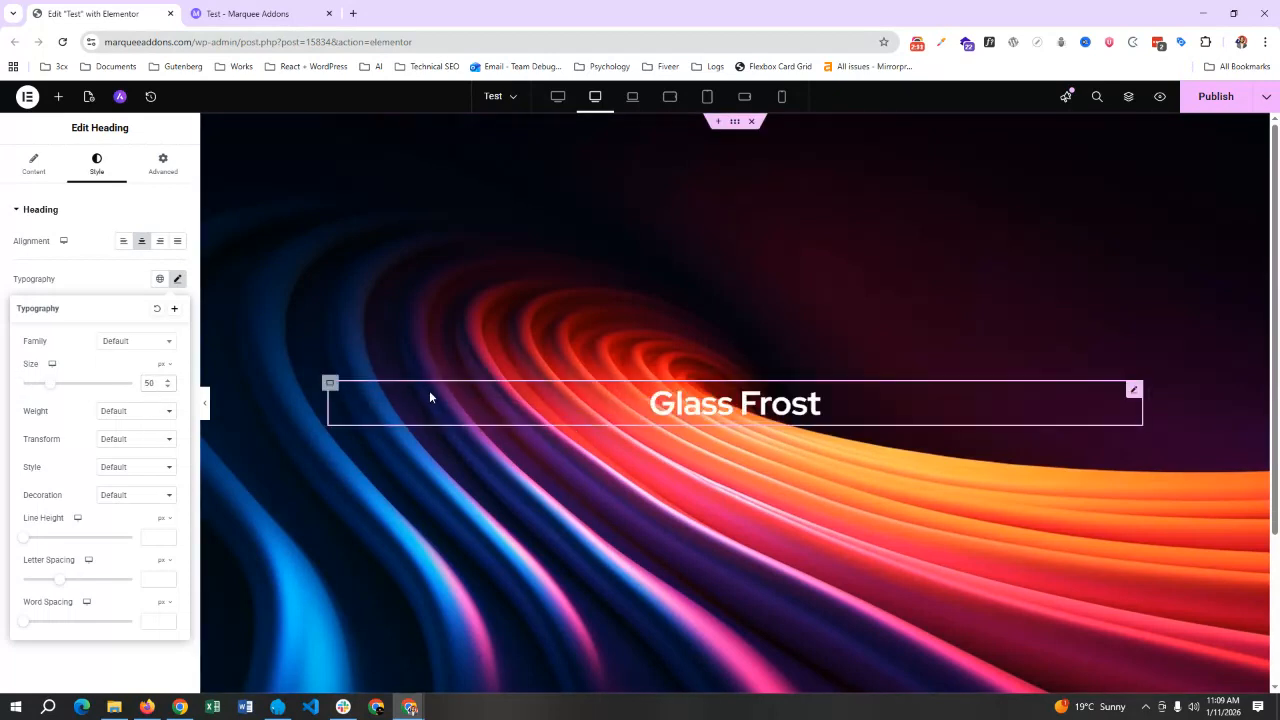
- Apply the MA Background effect Glassmorphism with the Glass Frost option to the container around the Glass Frost heading
click(330, 384)
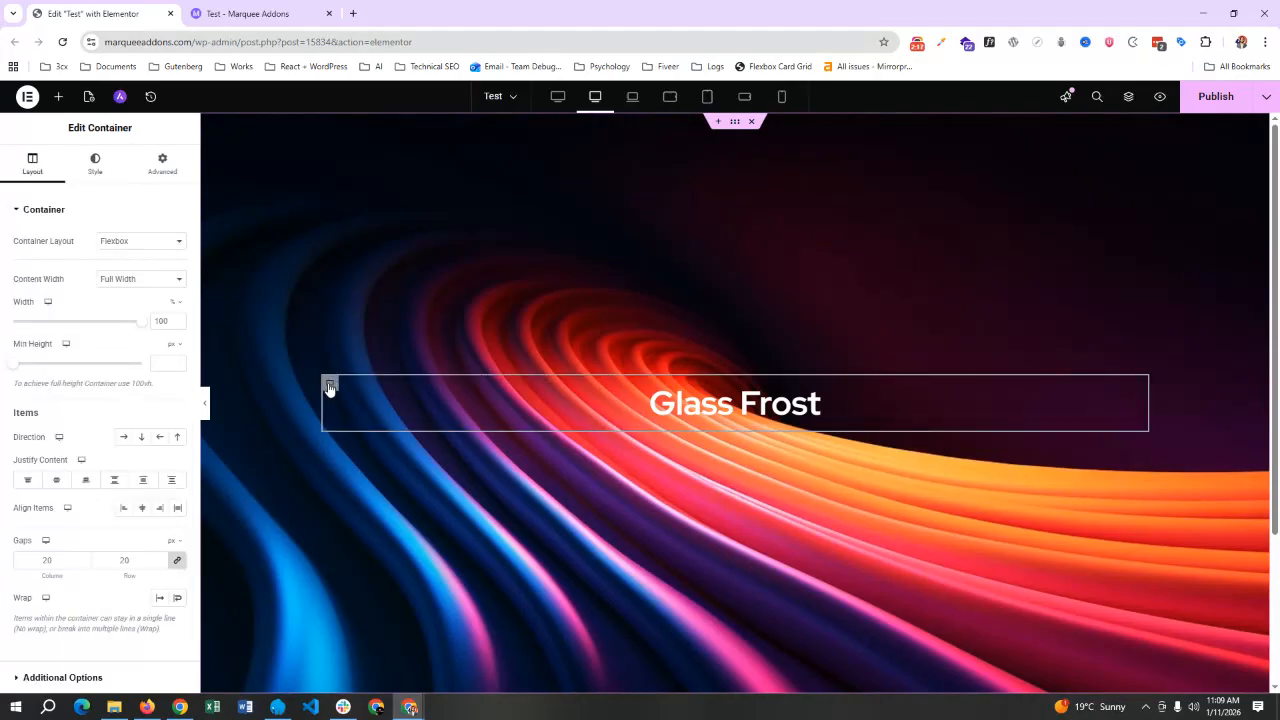
scroll(90, 460, down, 1)
scroll(90, 460, up, 1)
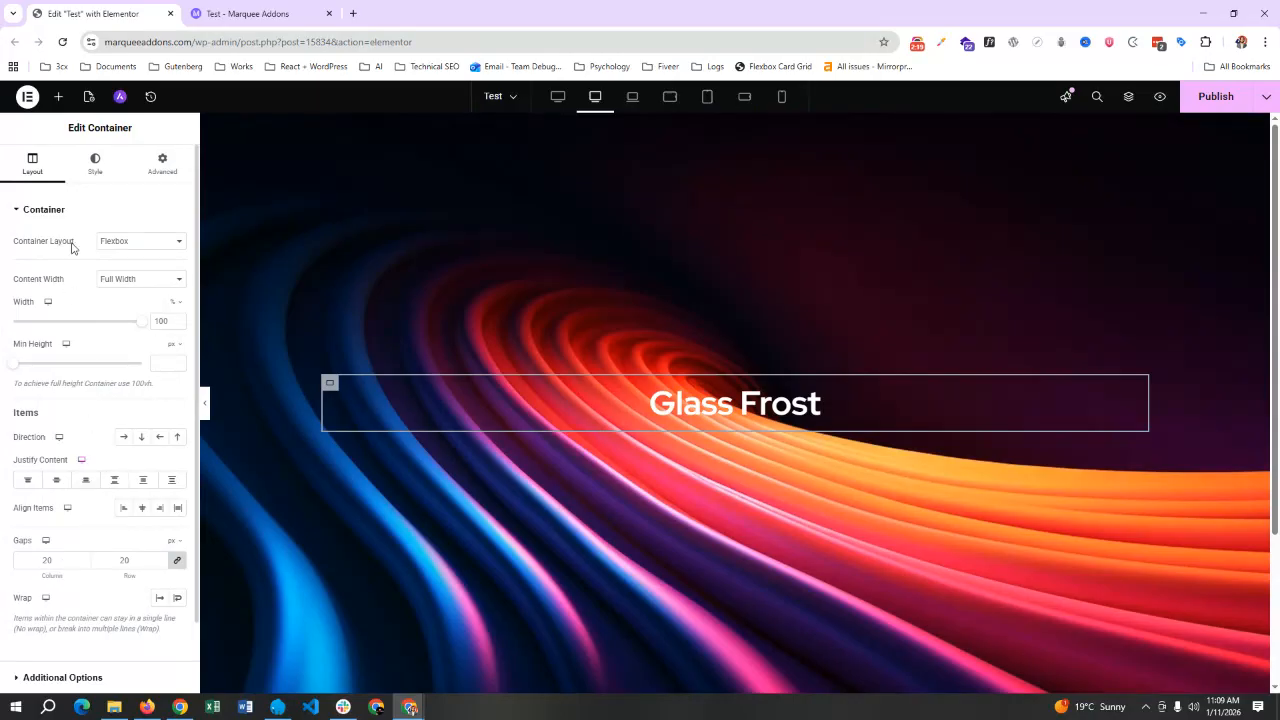
click(92, 170)
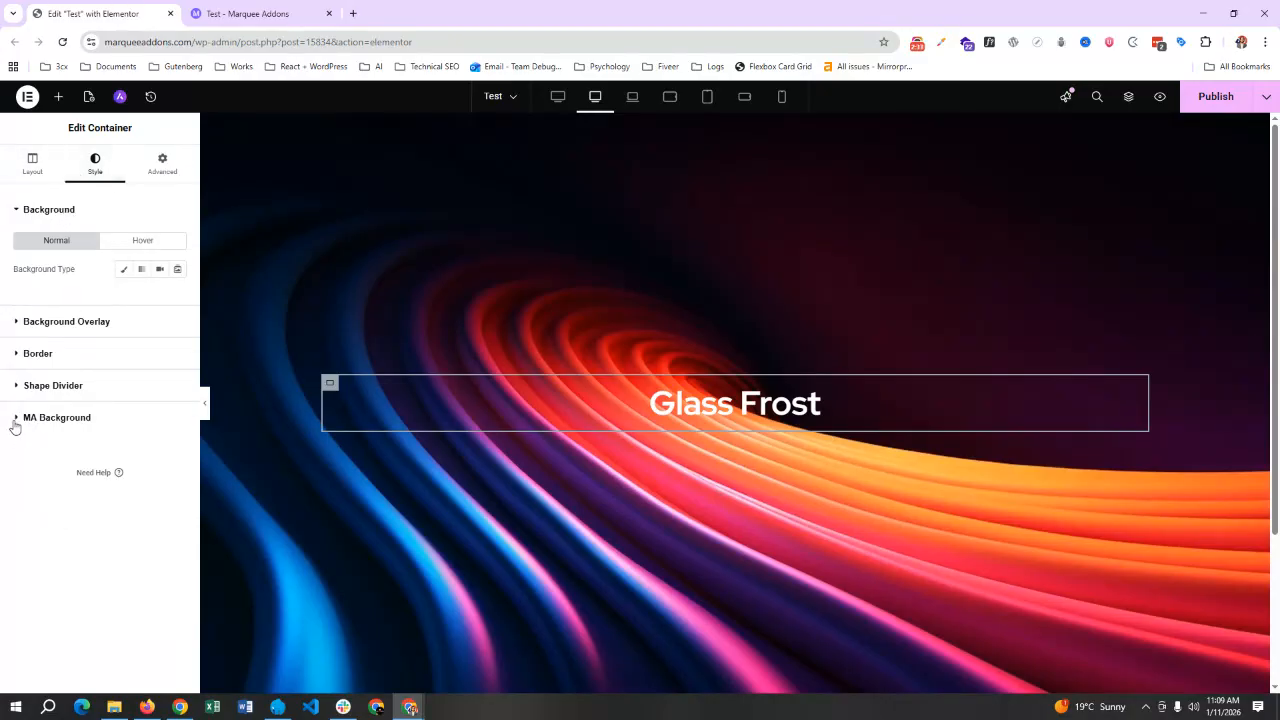
click(15, 421)
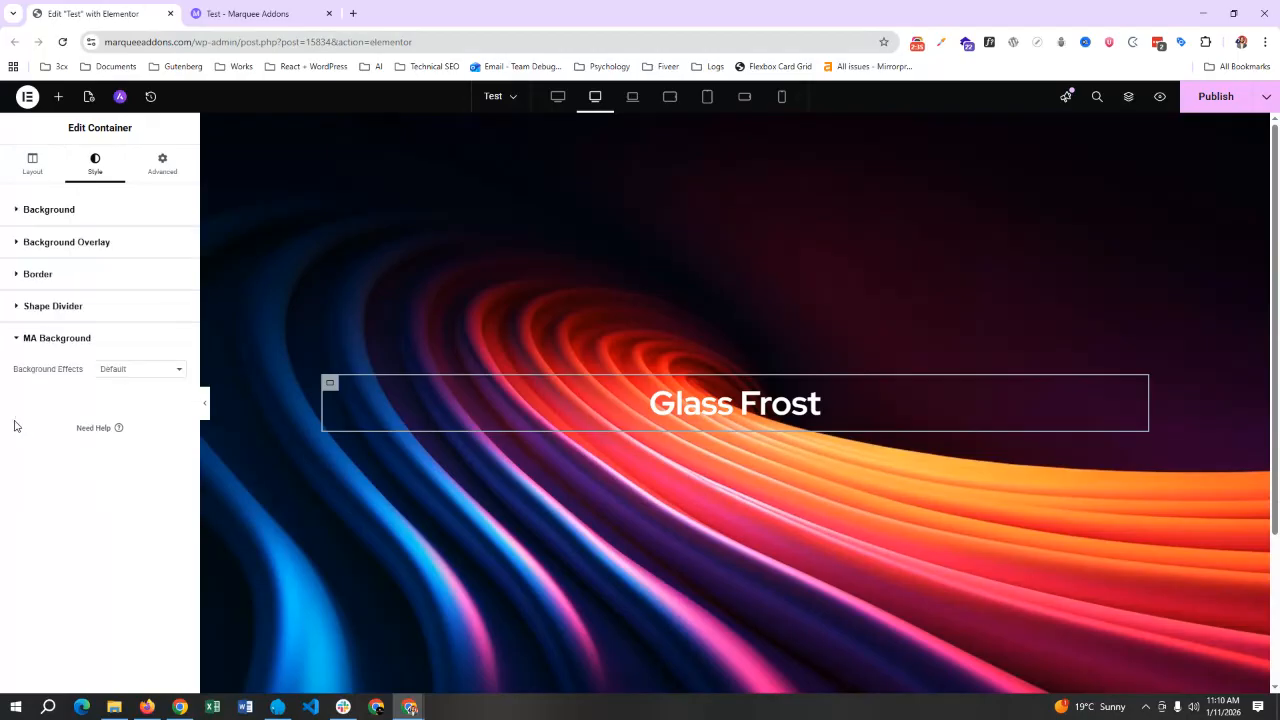
click(129, 382)
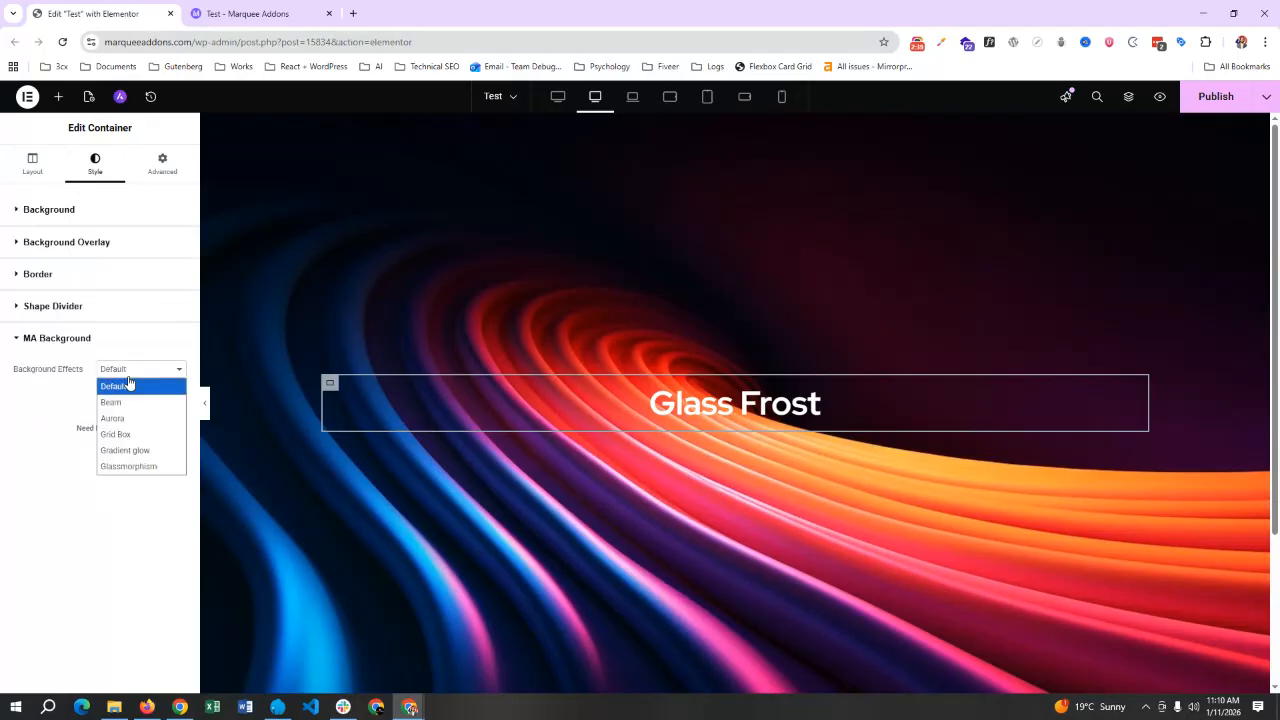
click(107, 468)
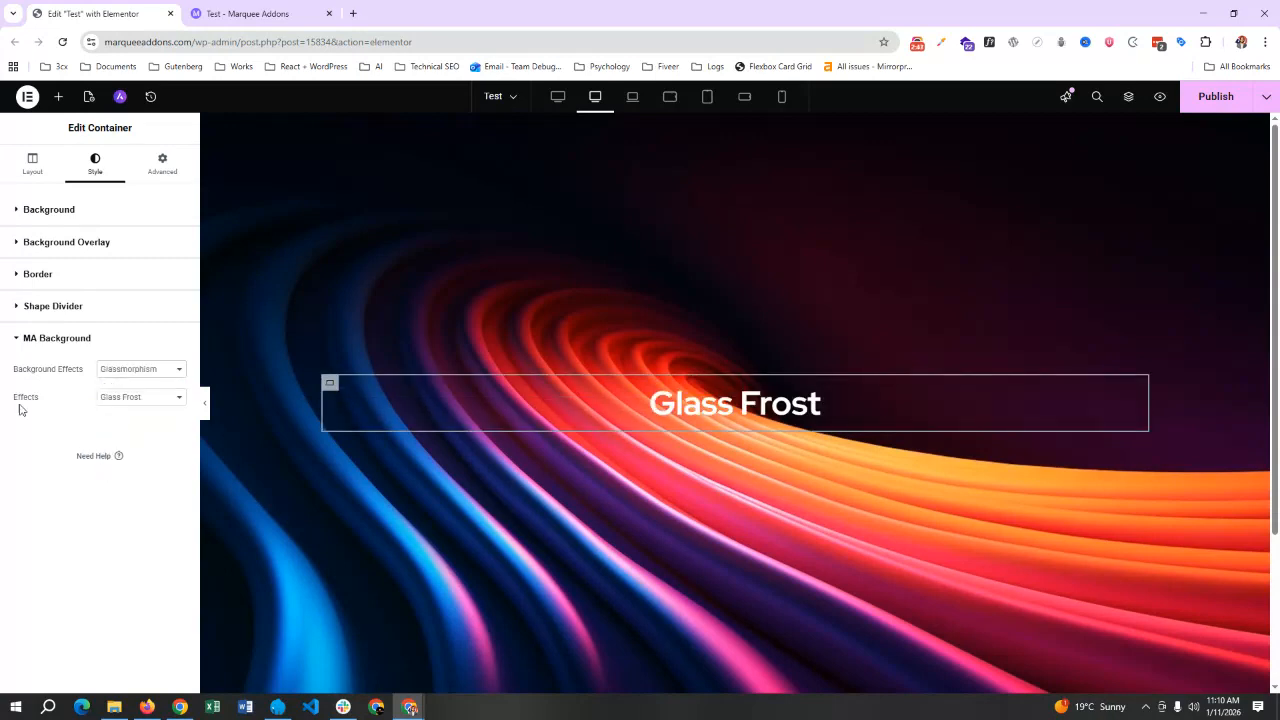
click(115, 404)
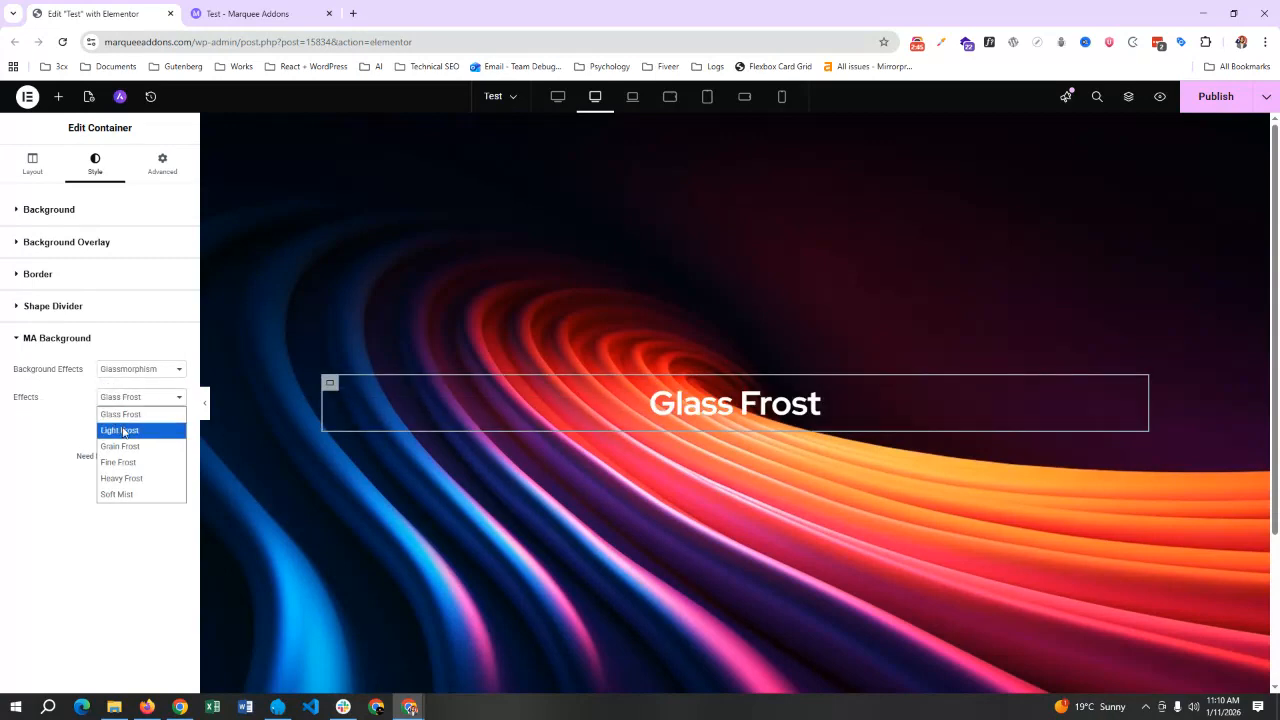
click(120, 417)
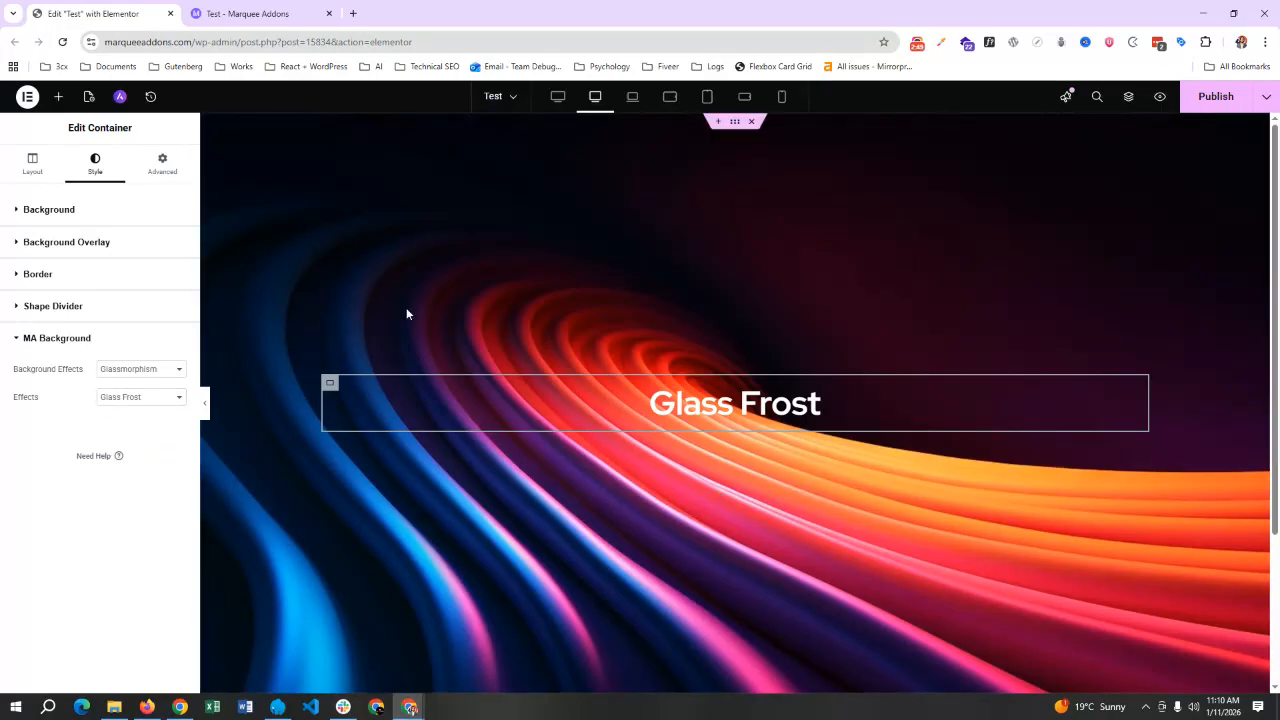
click(130, 398)
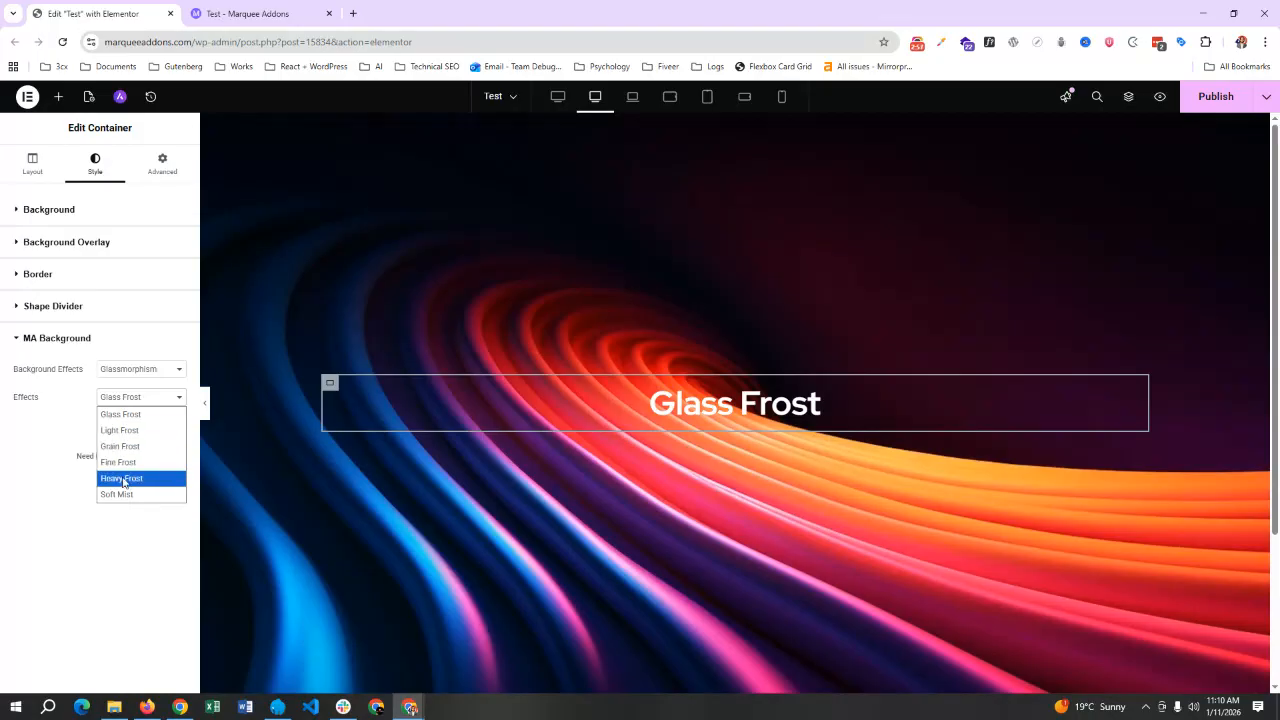
click(2, 479)
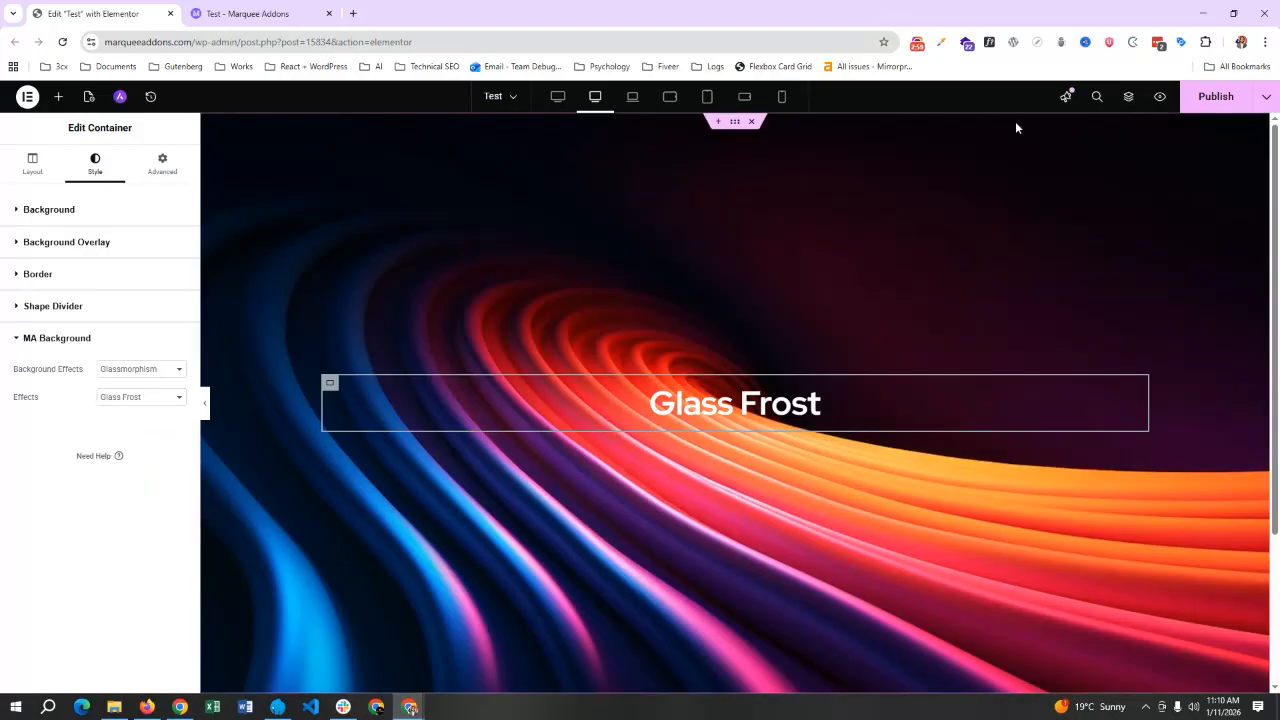
click(917, 42)
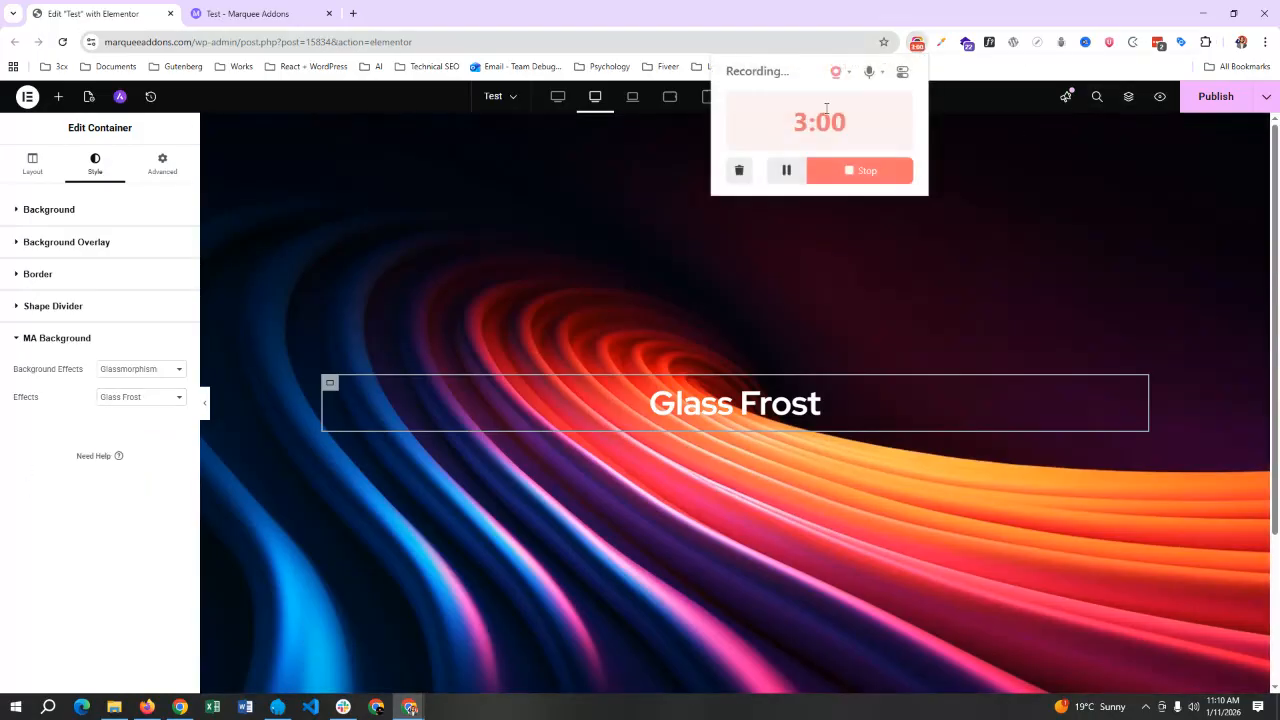
click(786, 170)
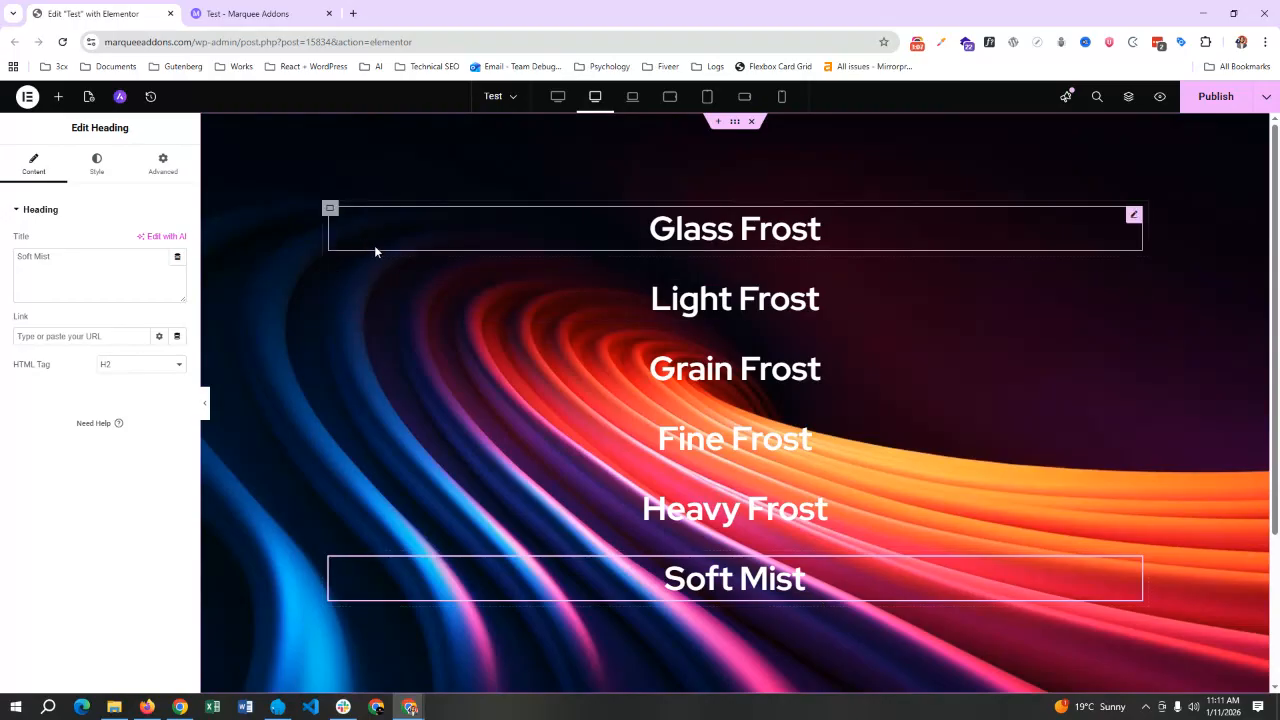
- Check the Glass Frost container's MA Background settings, and set the Light Frost container's glassmorphism effect to Light Frost
click(330, 210)
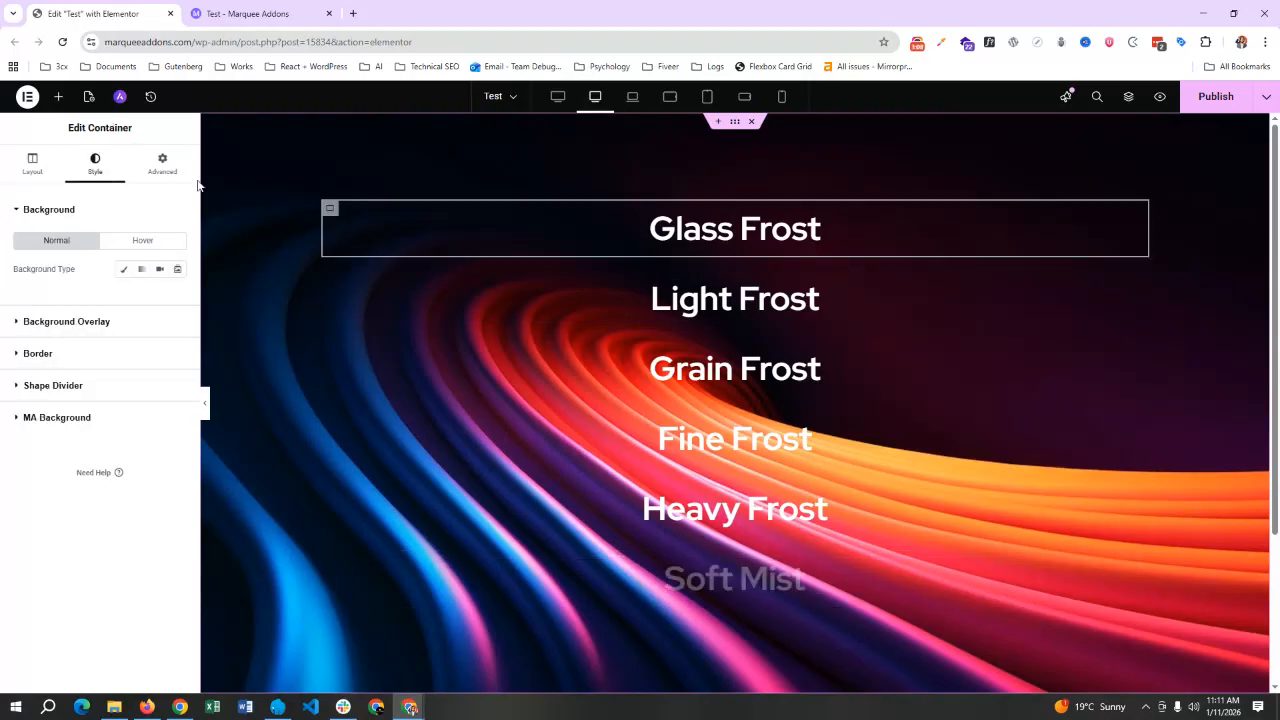
click(45, 420)
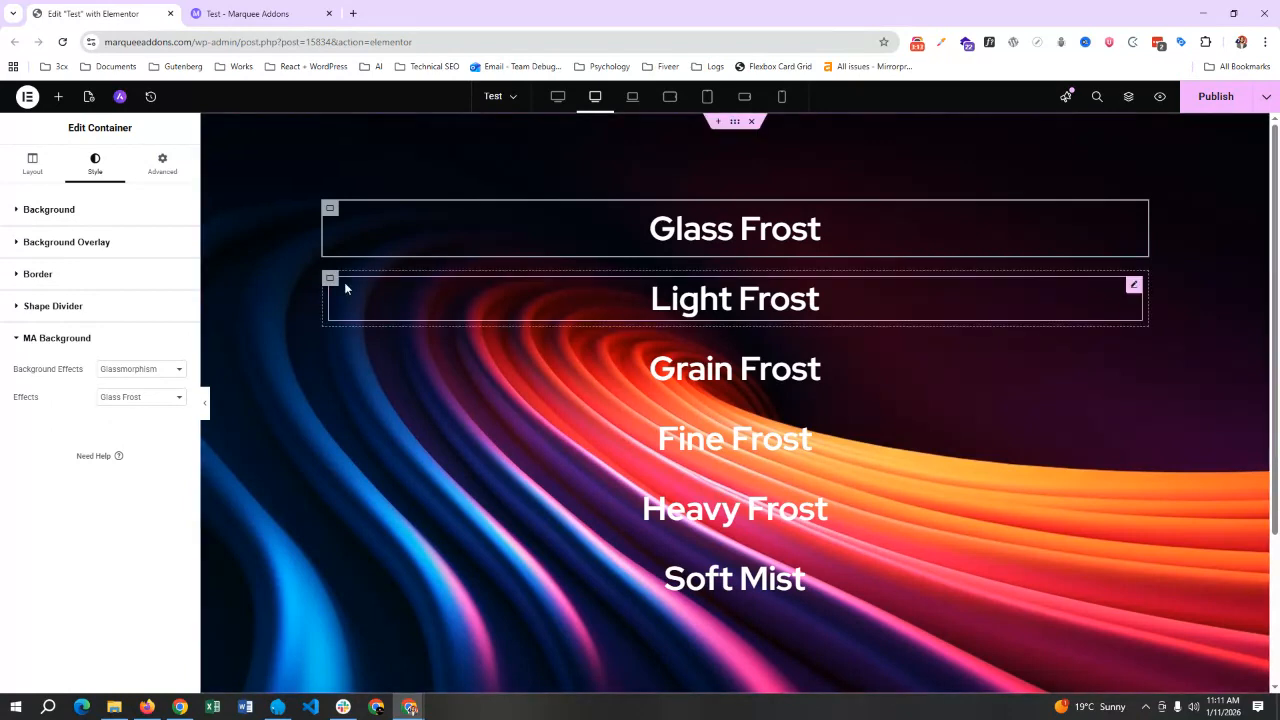
click(330, 280)
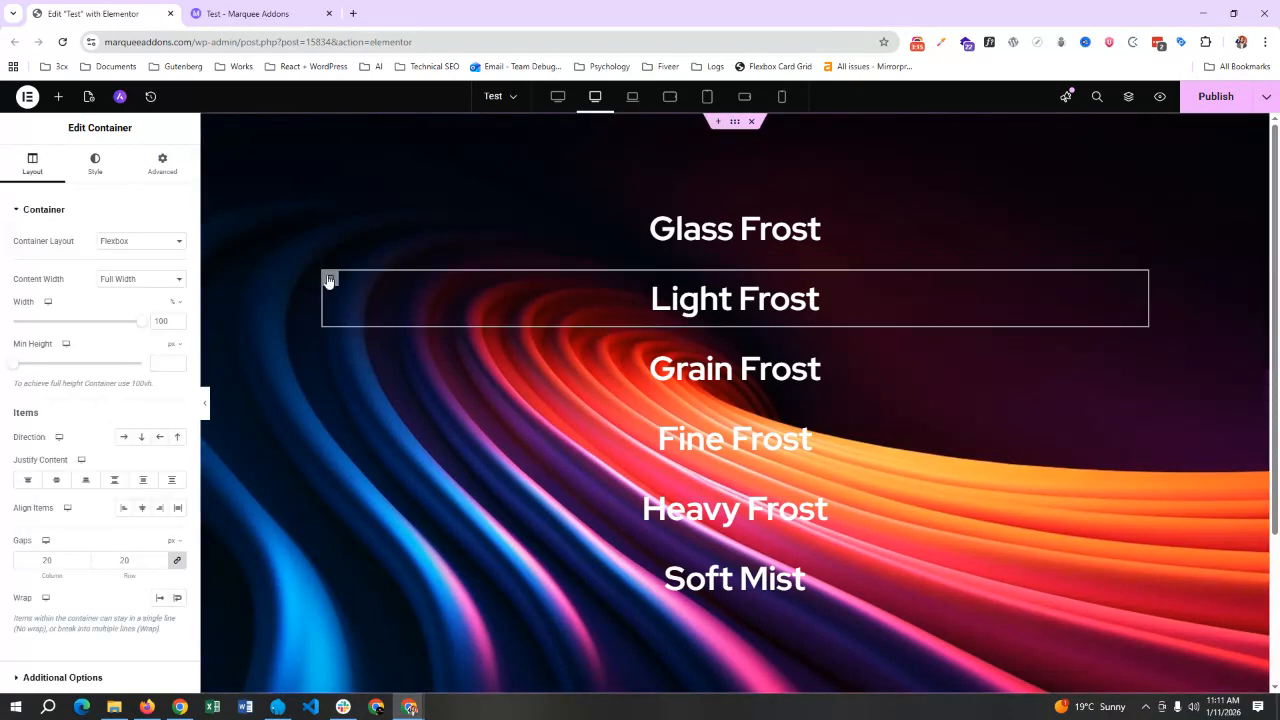
click(96, 168)
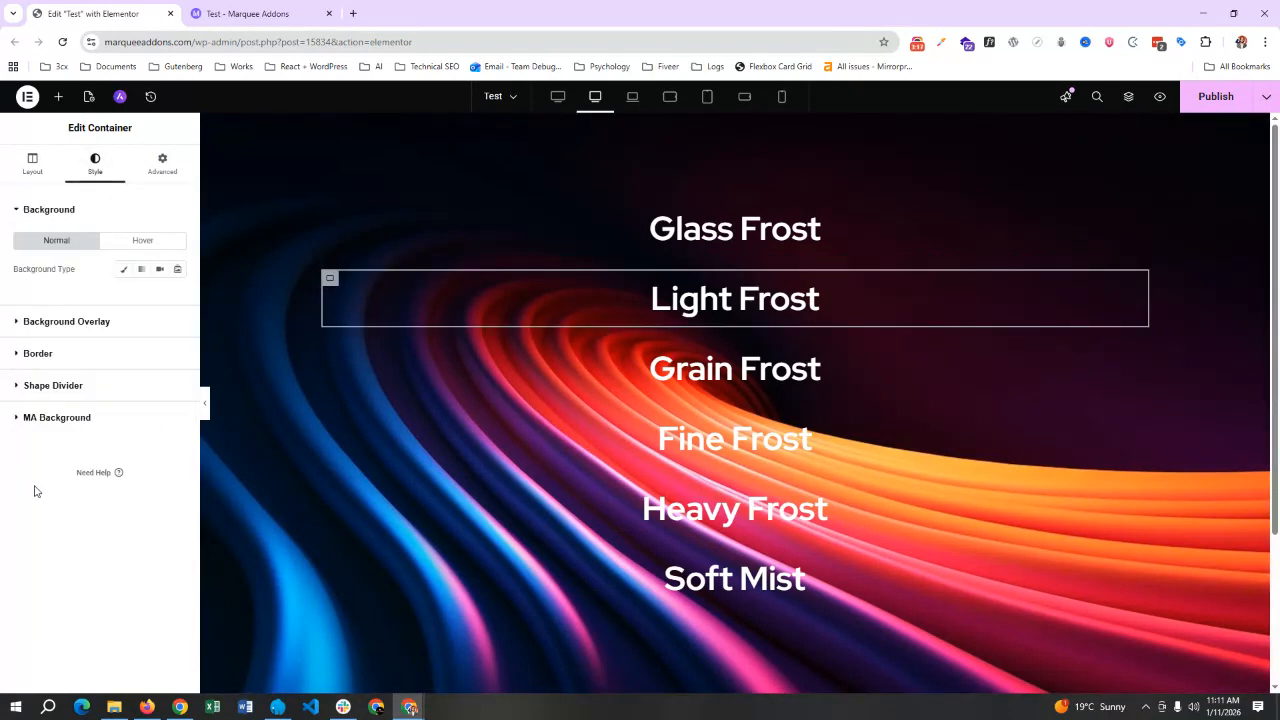
click(48, 427)
click(136, 398)
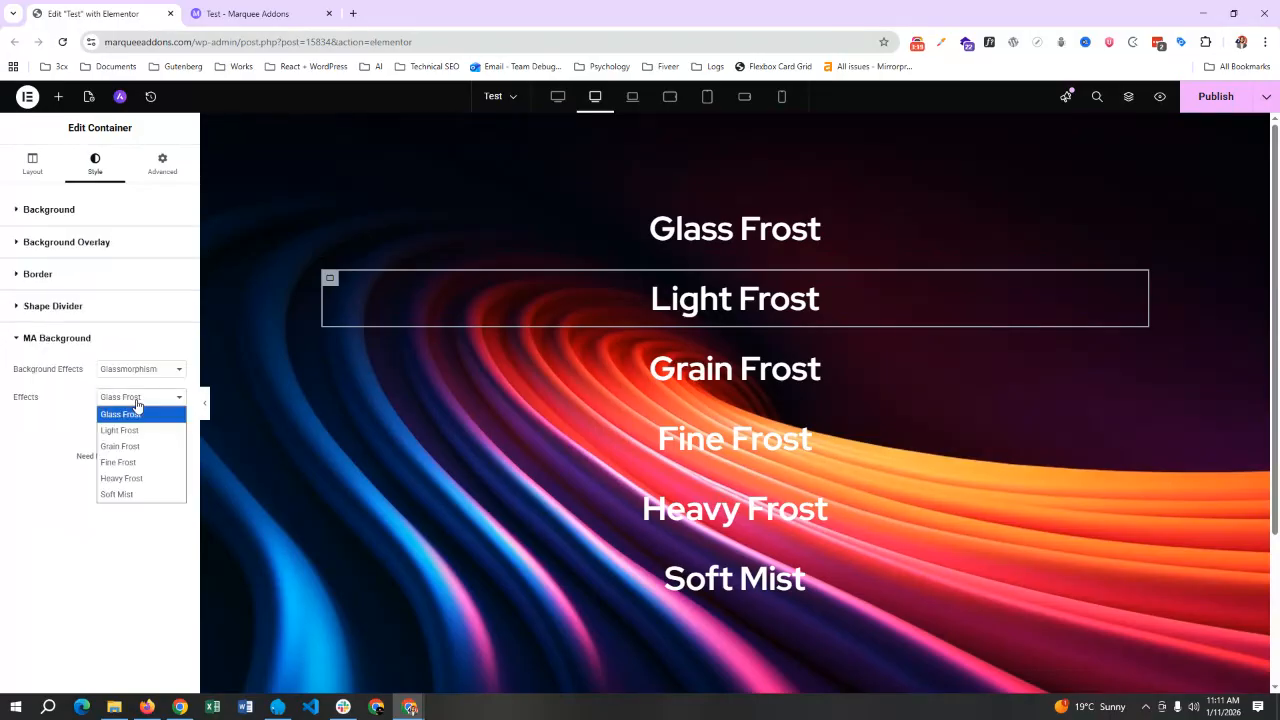
click(133, 432)
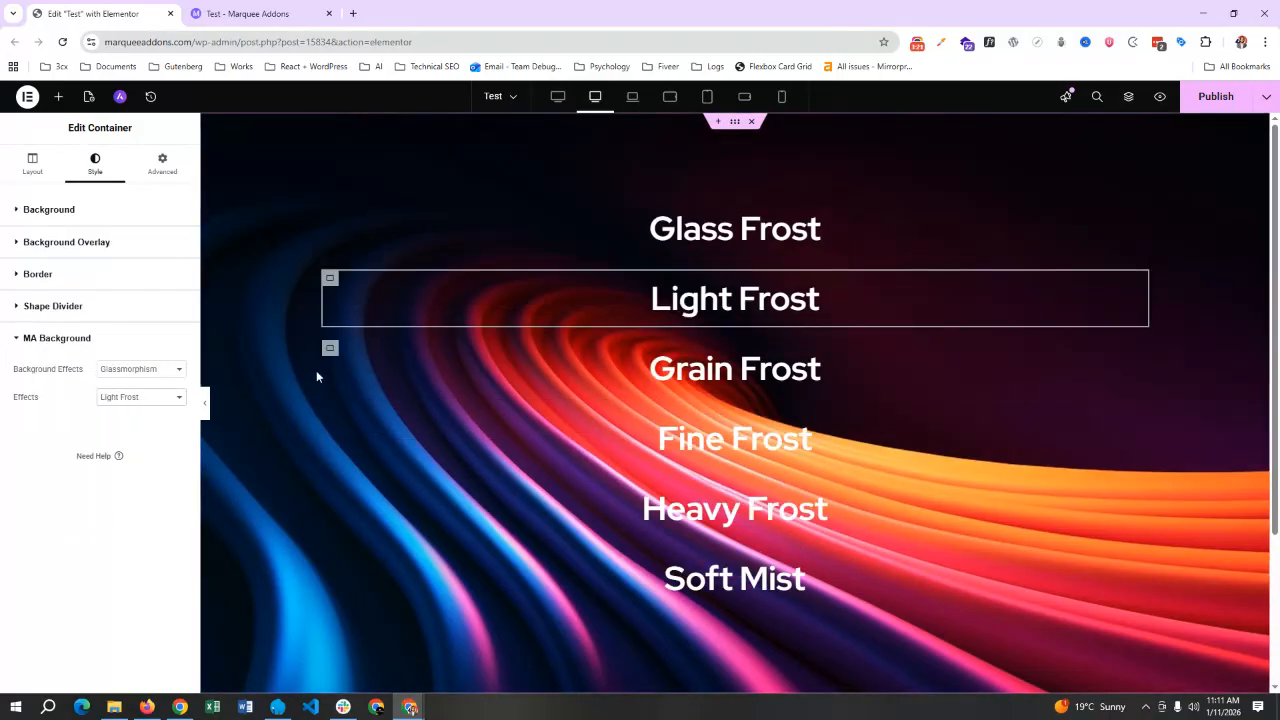
- Set the MA Background glassmorphism effect of the Grain Frost heading's container to Grain Frost
click(328, 350)
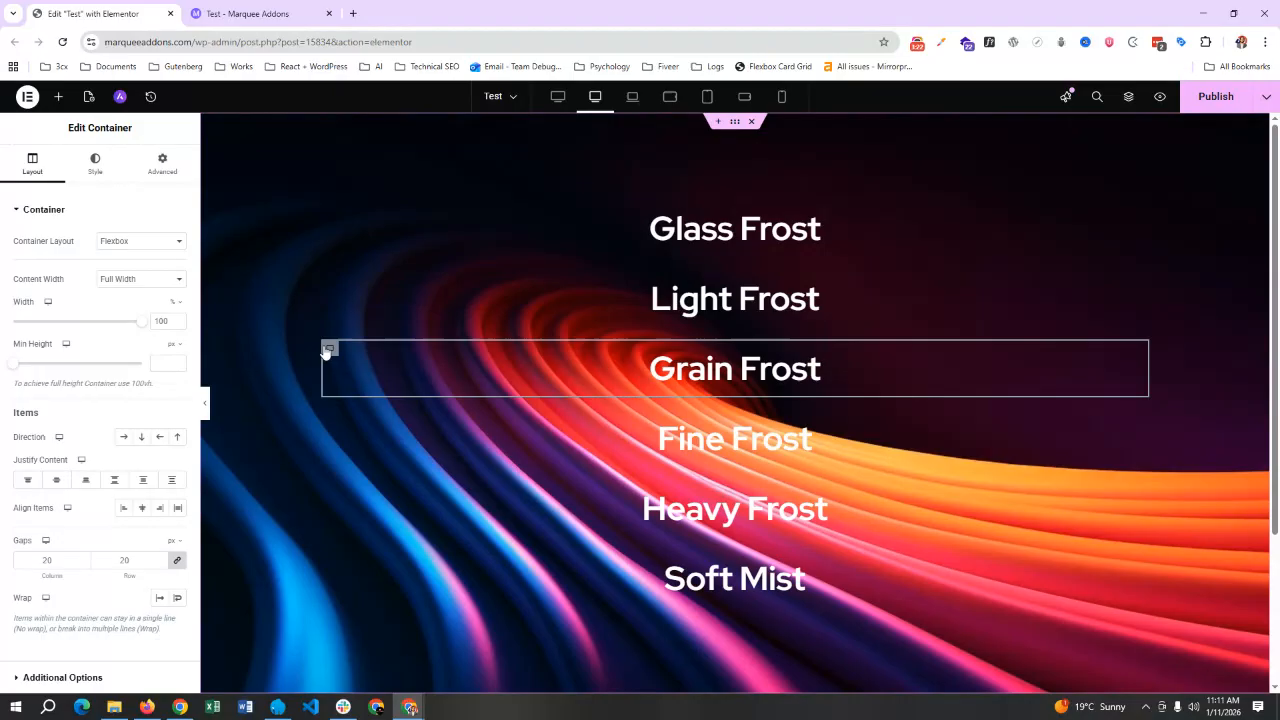
click(95, 164)
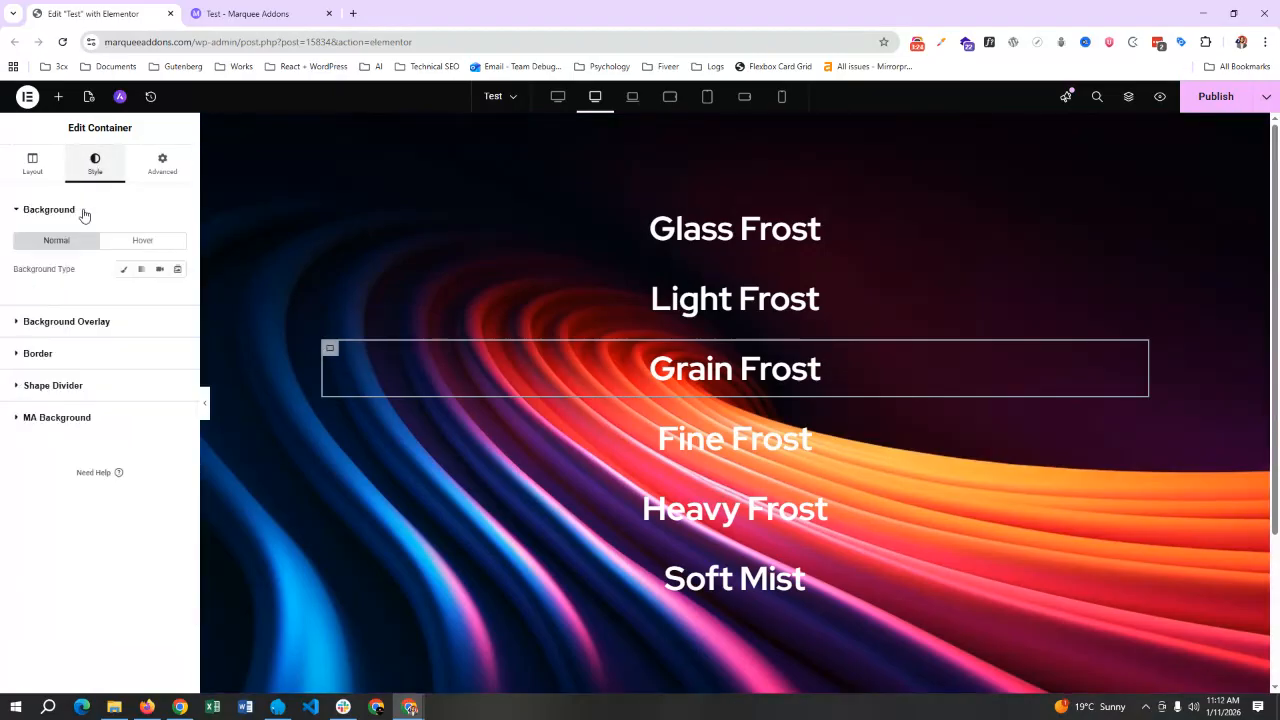
click(25, 426)
click(106, 397)
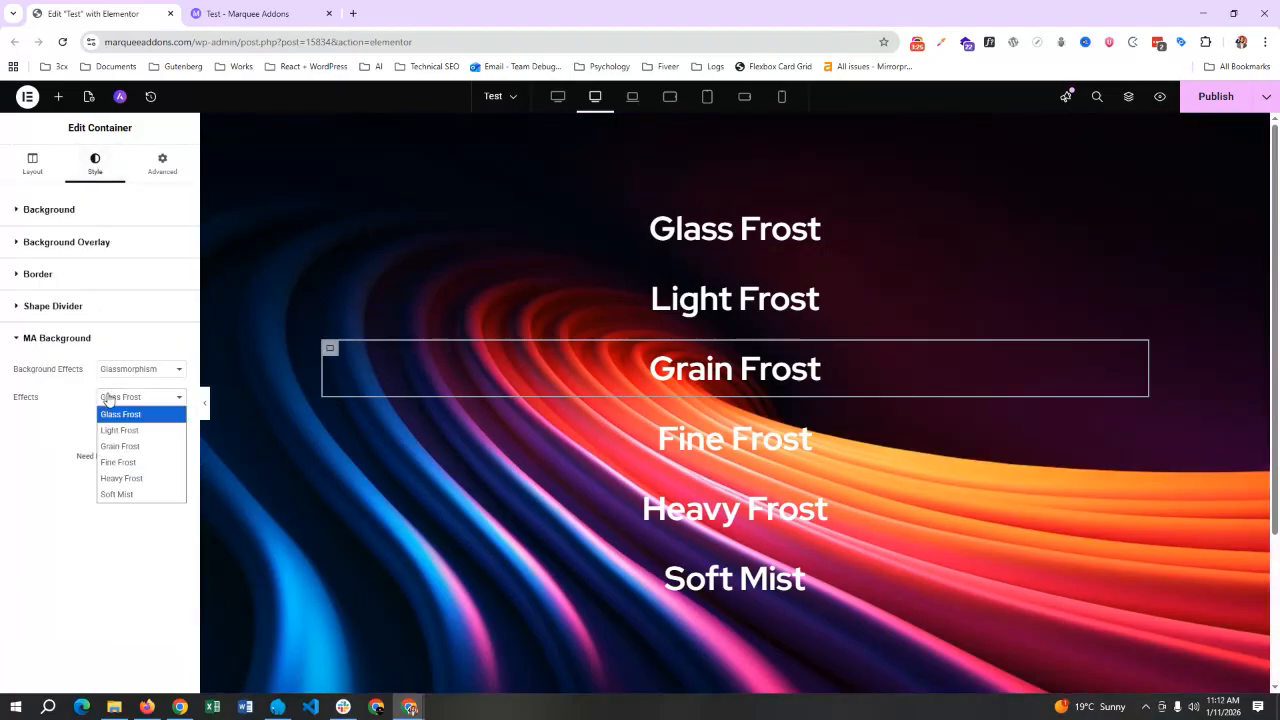
click(120, 450)
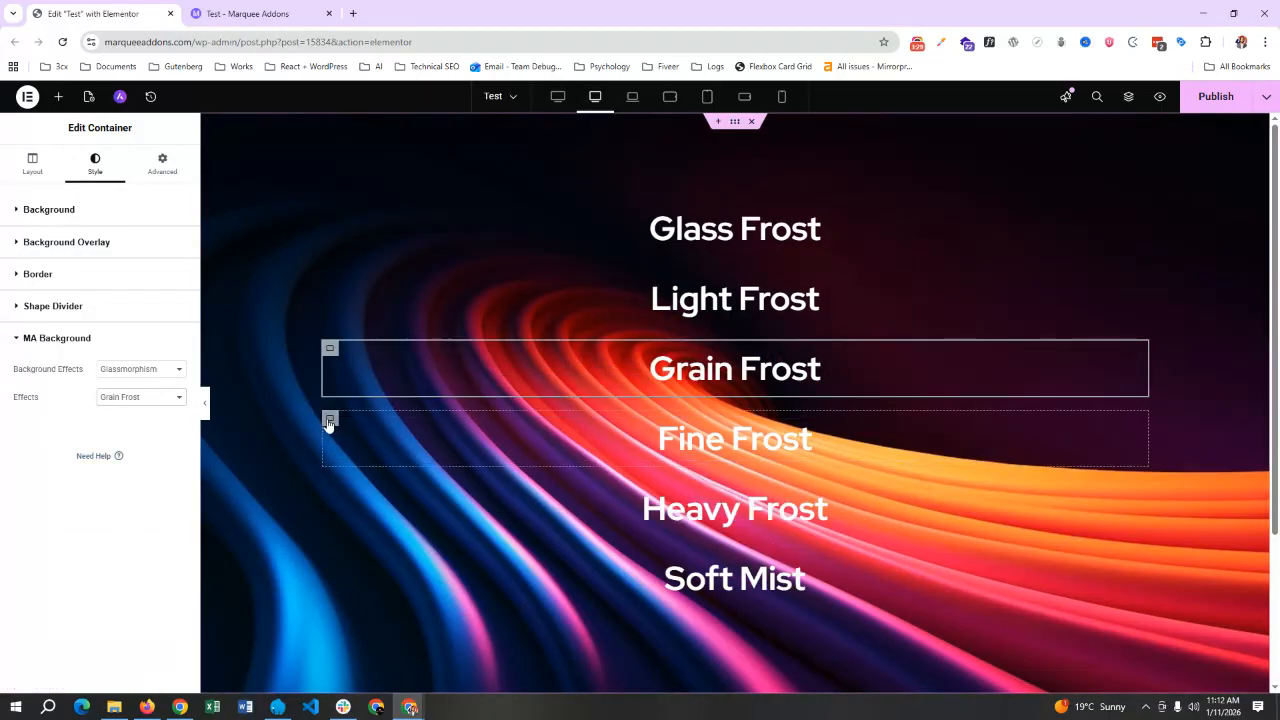
- Set the MA Background glassmorphism effect of the Fine Frost heading's container to Fine Frost
click(329, 422)
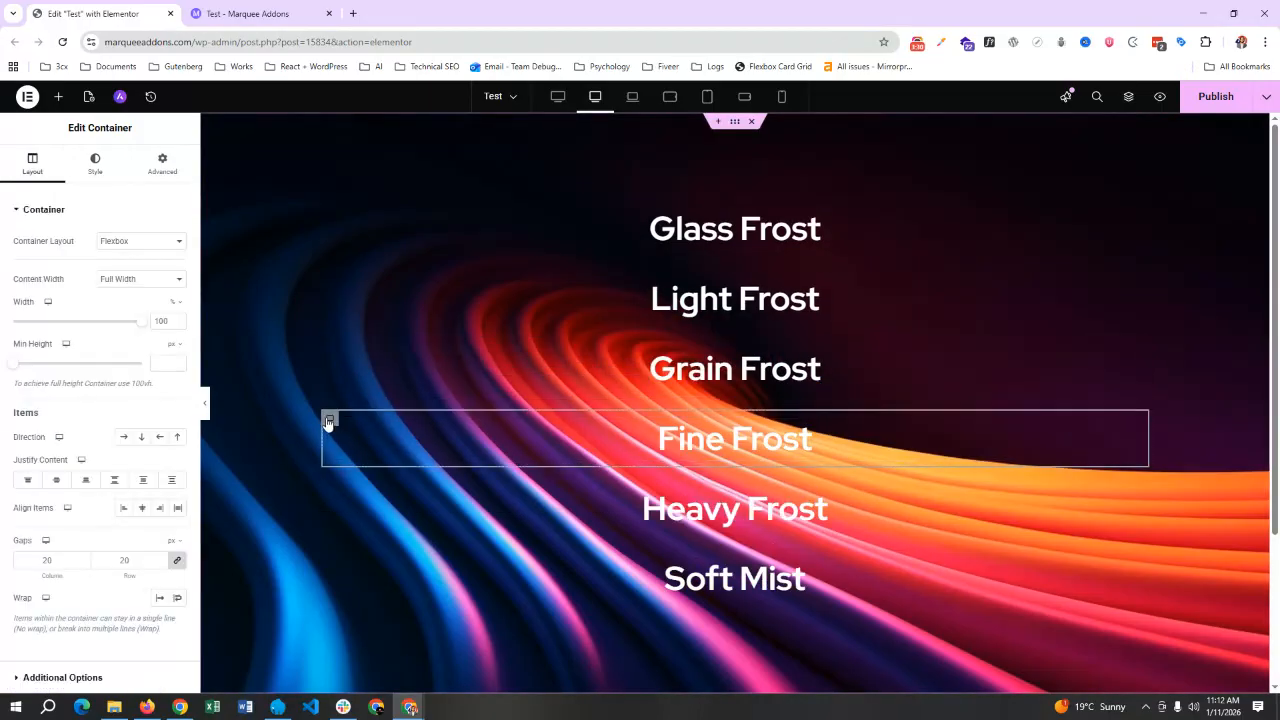
click(88, 166)
click(30, 417)
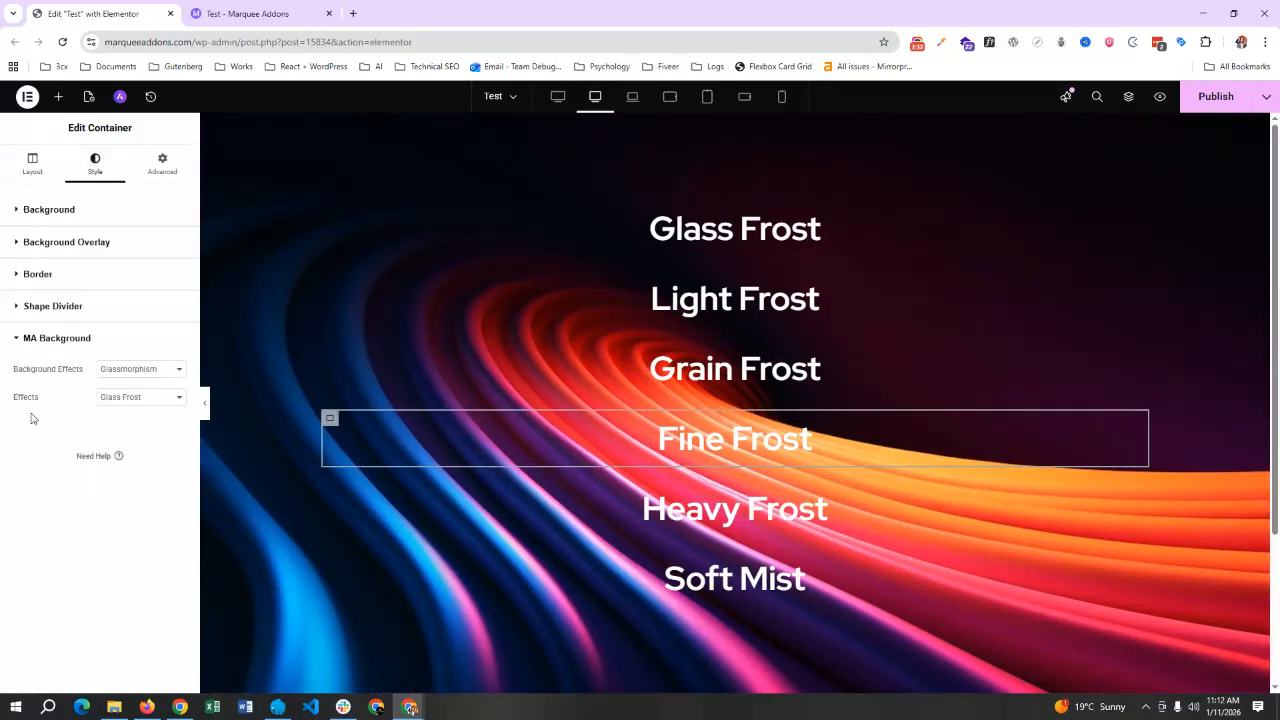
click(150, 401)
click(126, 470)
- Set the MA Background glassmorphism effect of the Heavy Frost heading's container to Heavy Frost
click(331, 490)
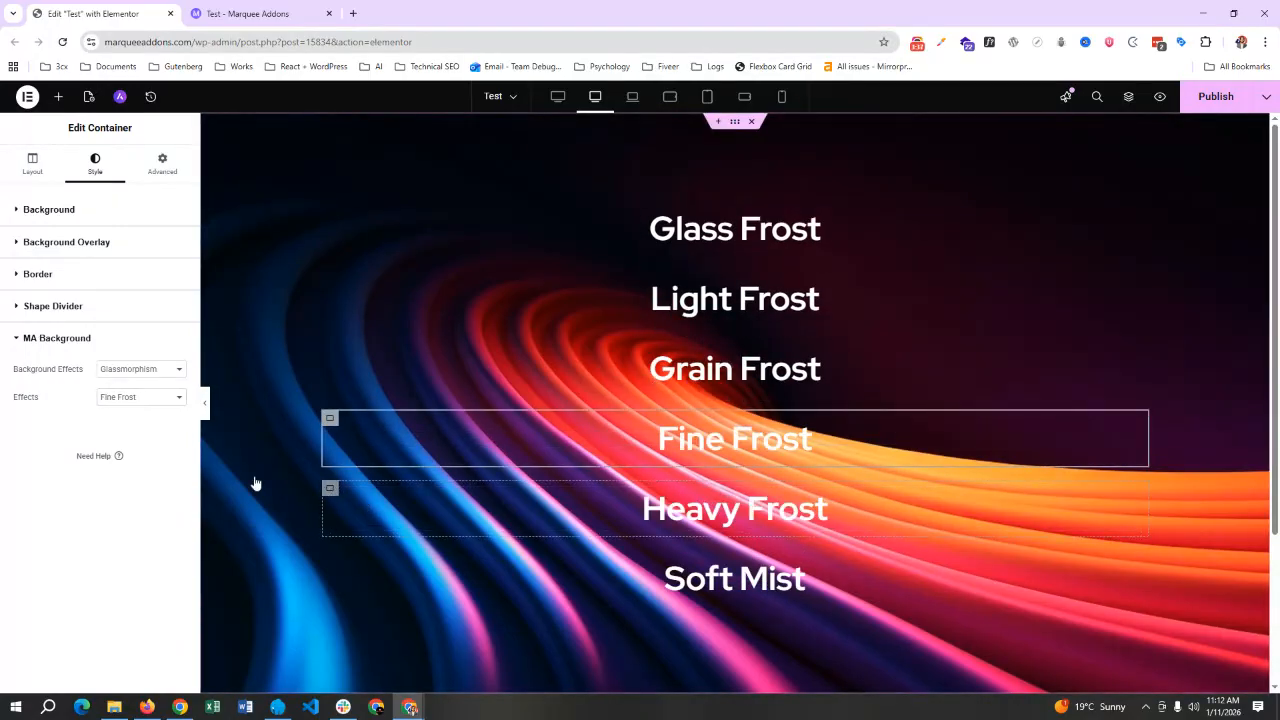
click(90, 168)
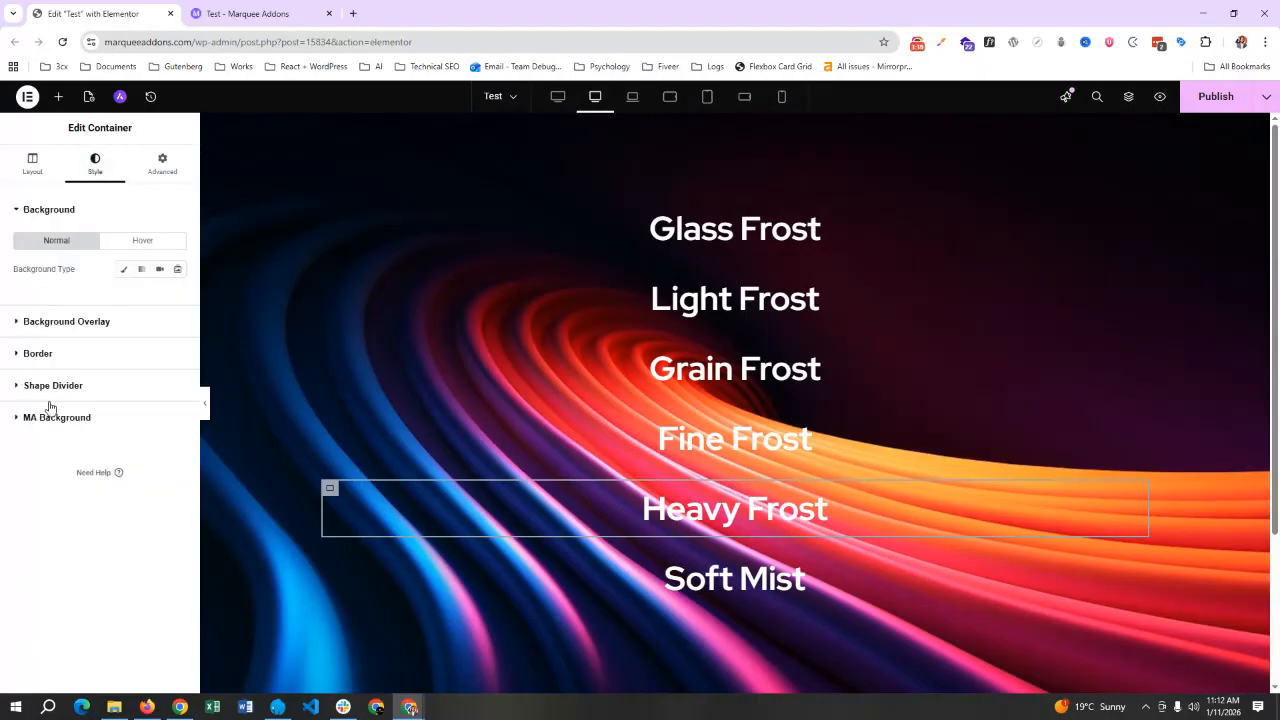
click(50, 416)
click(110, 398)
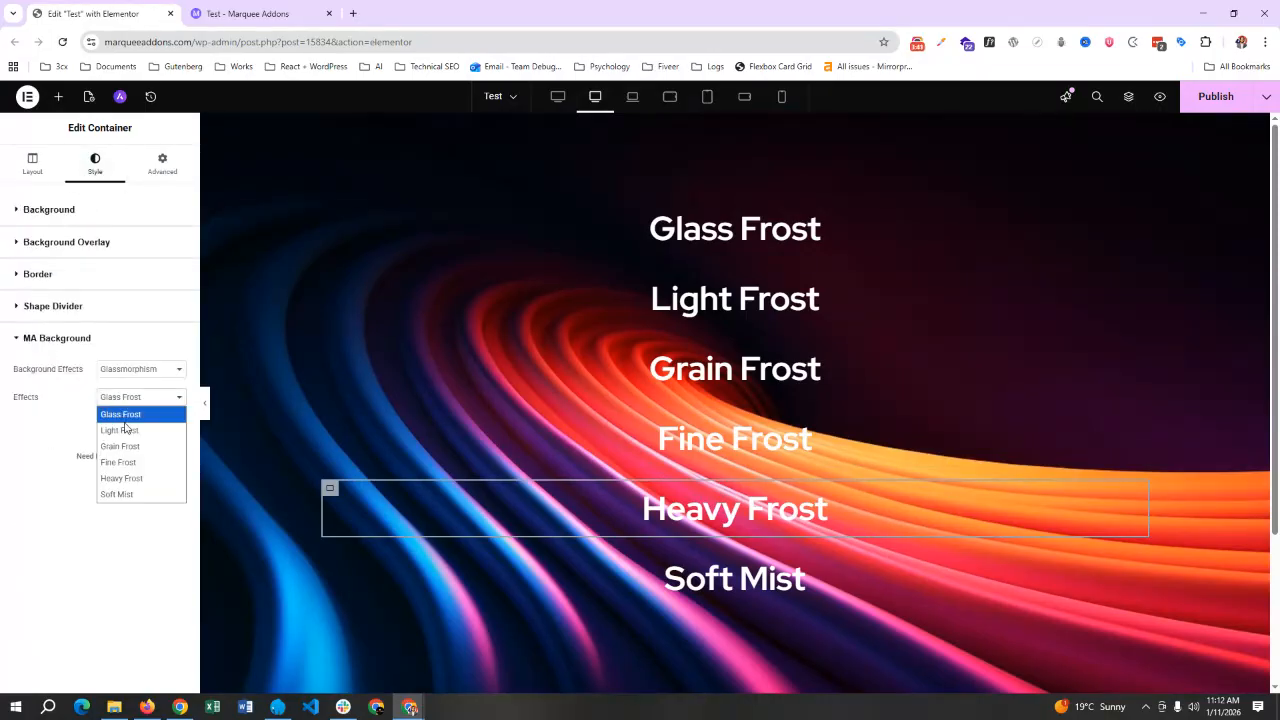
click(120, 478)
- Set the MA Background glassmorphism effect of the Soft Mist heading's container to Soft Mist
scroll(331, 522, down, 2)
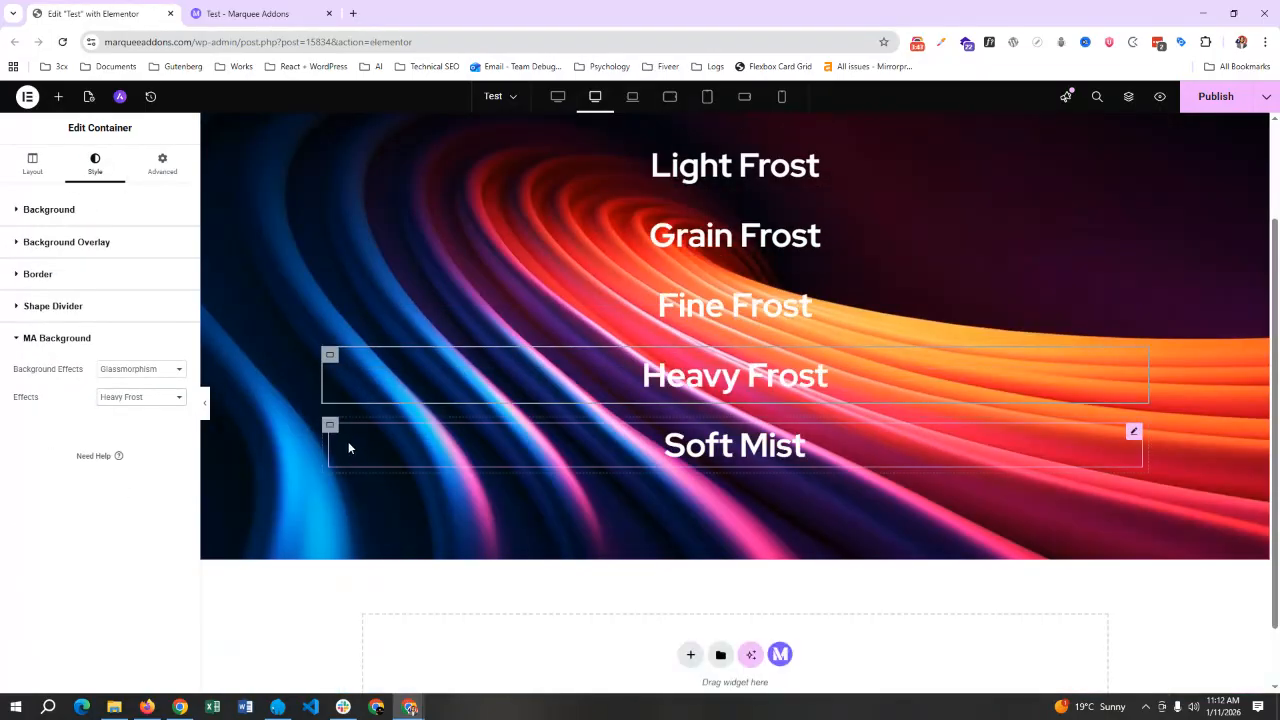
click(329, 428)
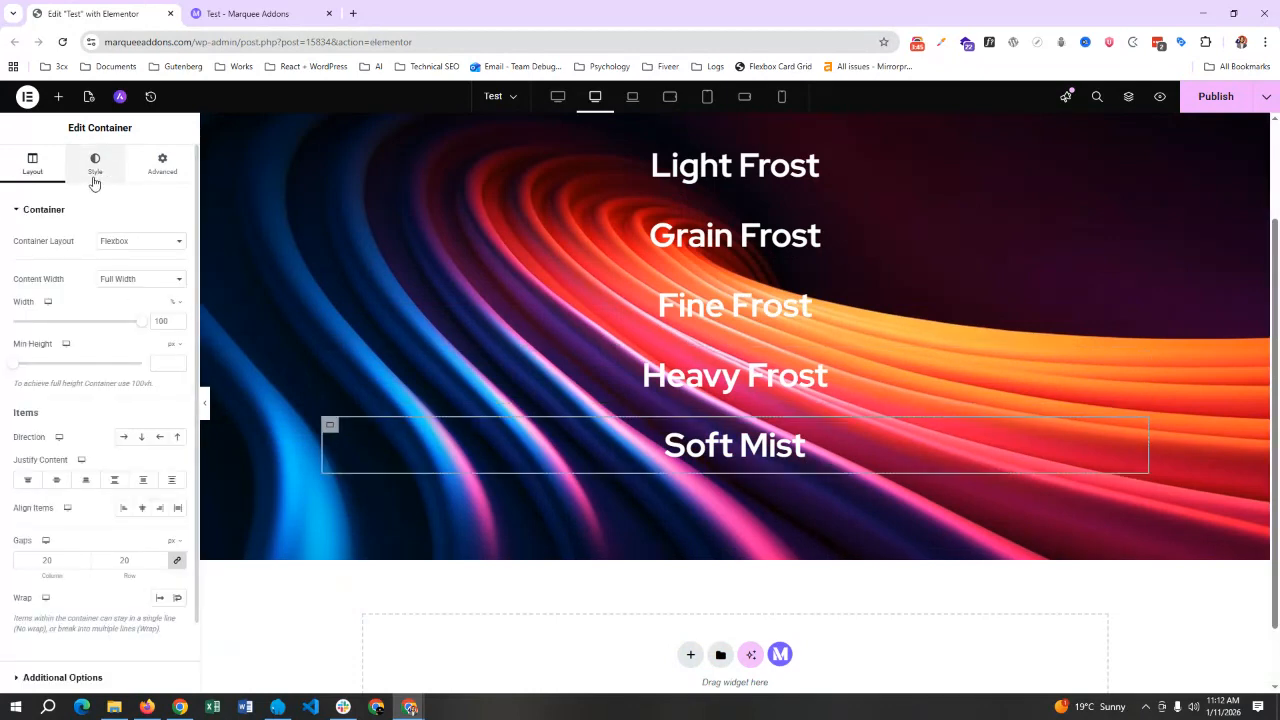
click(93, 178)
click(65, 414)
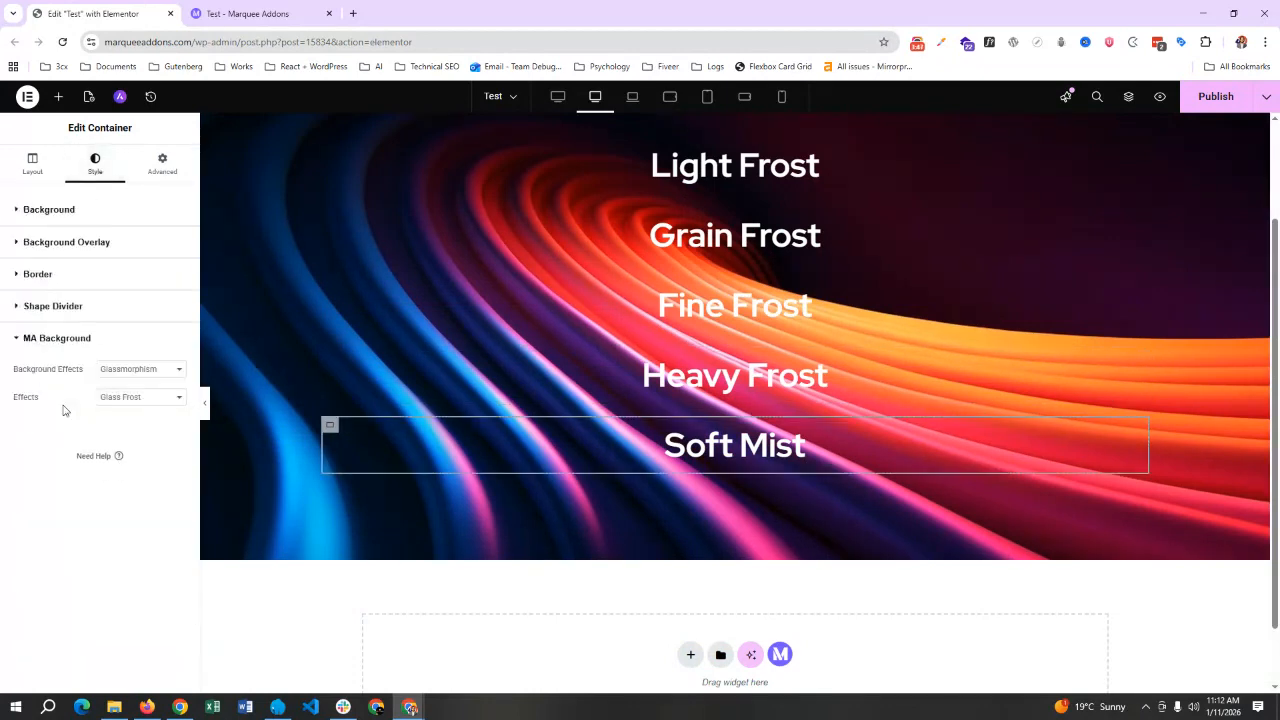
click(160, 400)
click(121, 495)
- Publish the Test page and preview it to examine the six frosted glass effects
scroll(896, 453, up, 2)
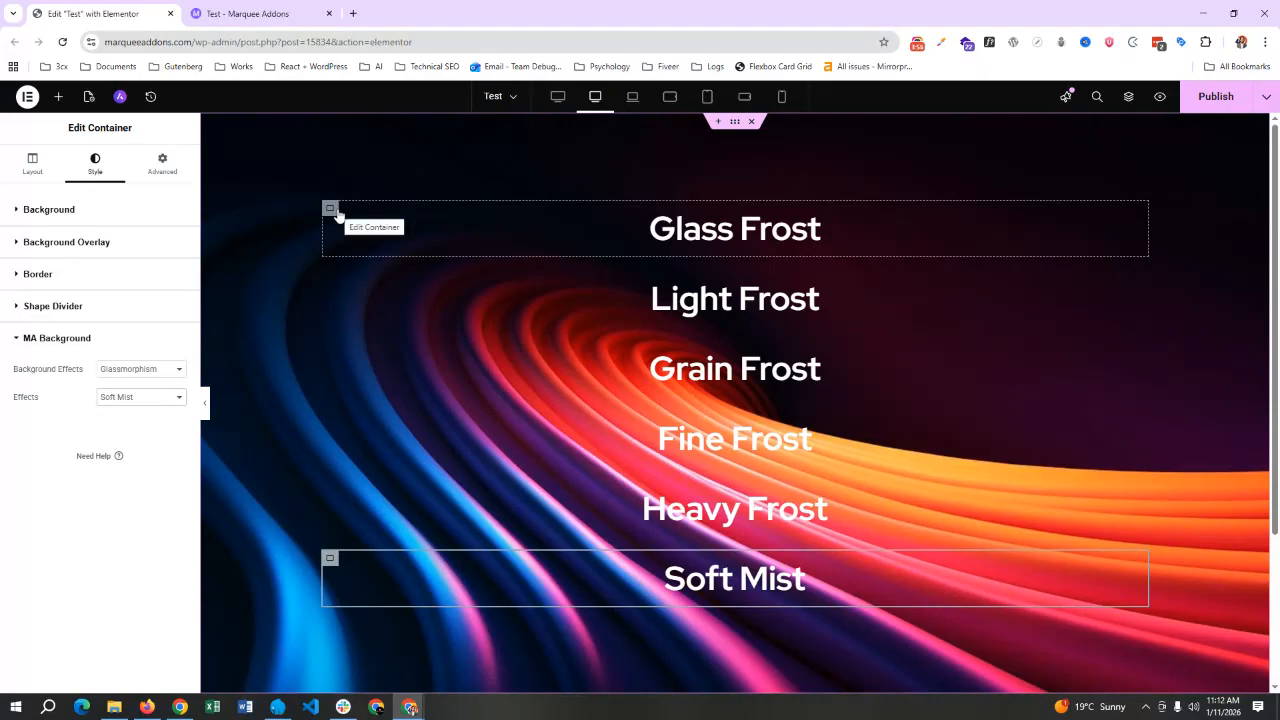
click(1198, 100)
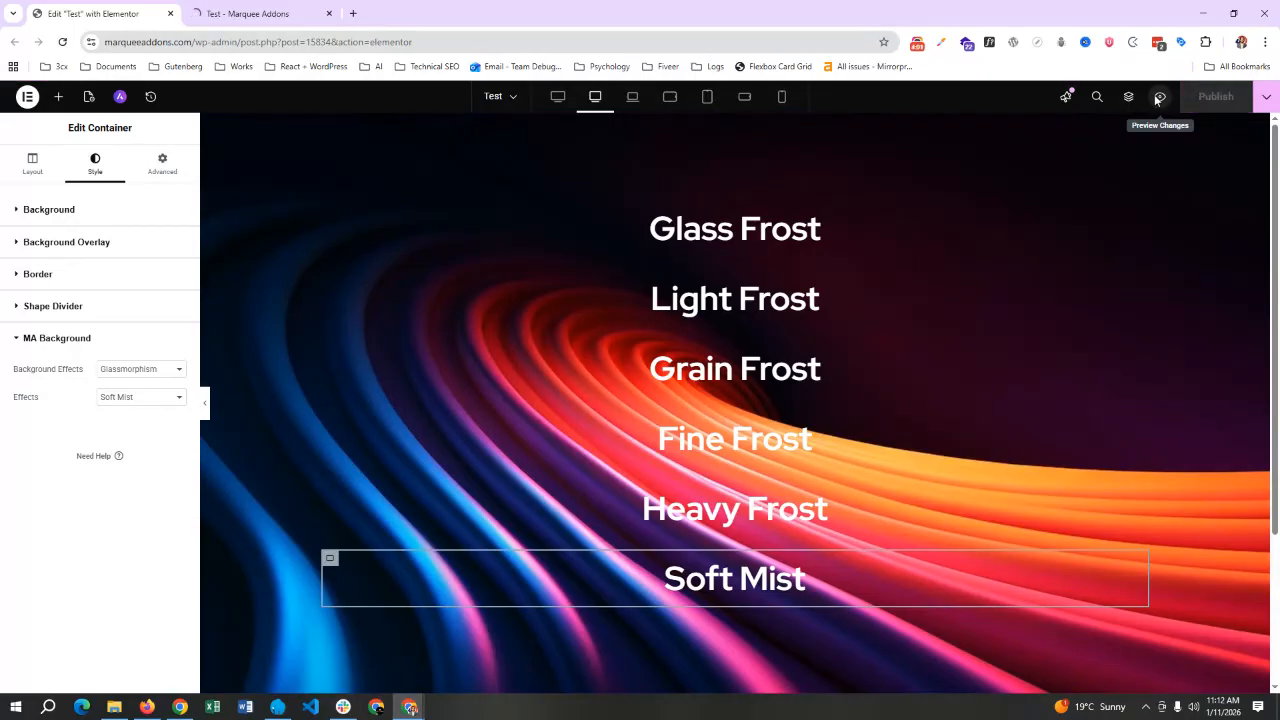
click(1157, 97)
click(487, 13)
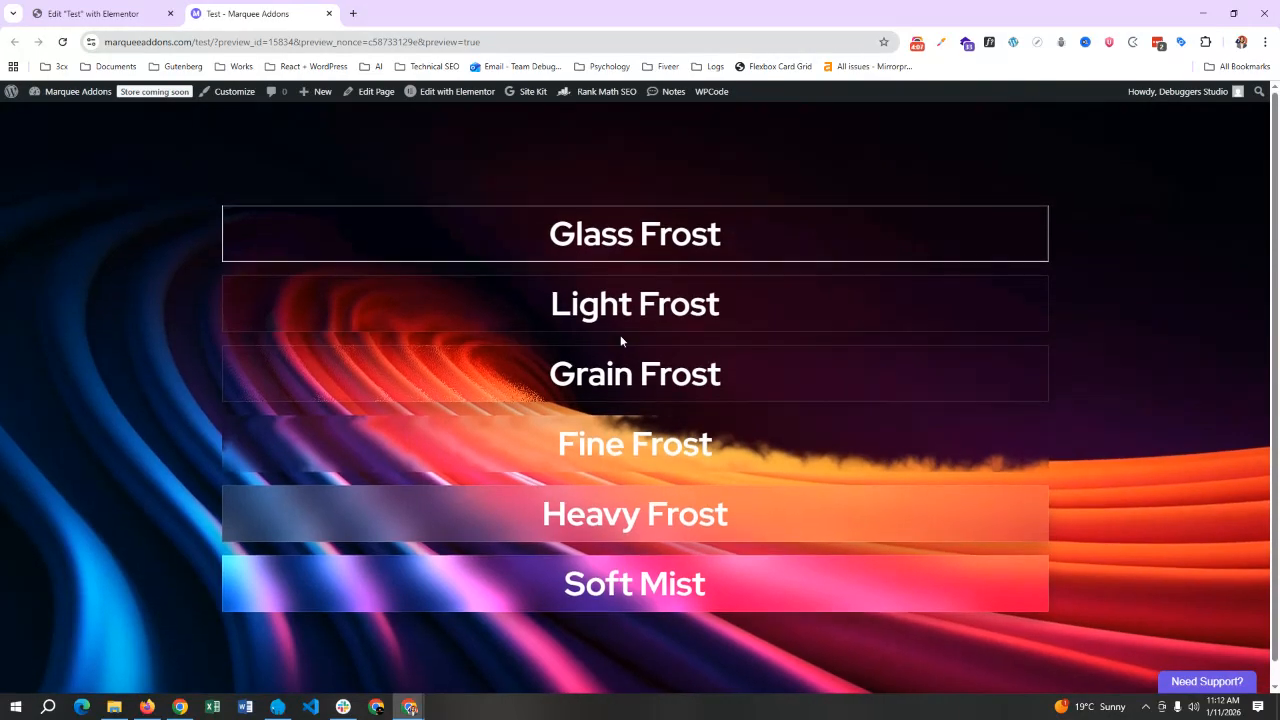
triple_click(596, 237)
click(1092, 318)
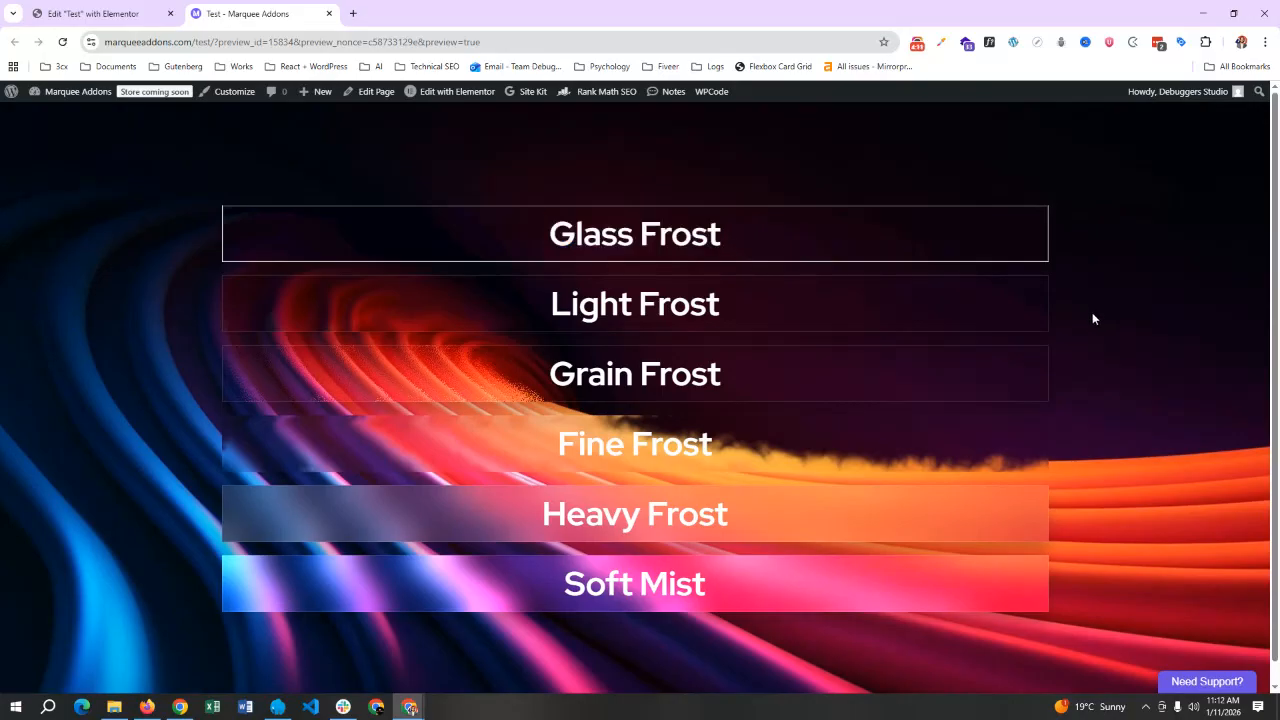